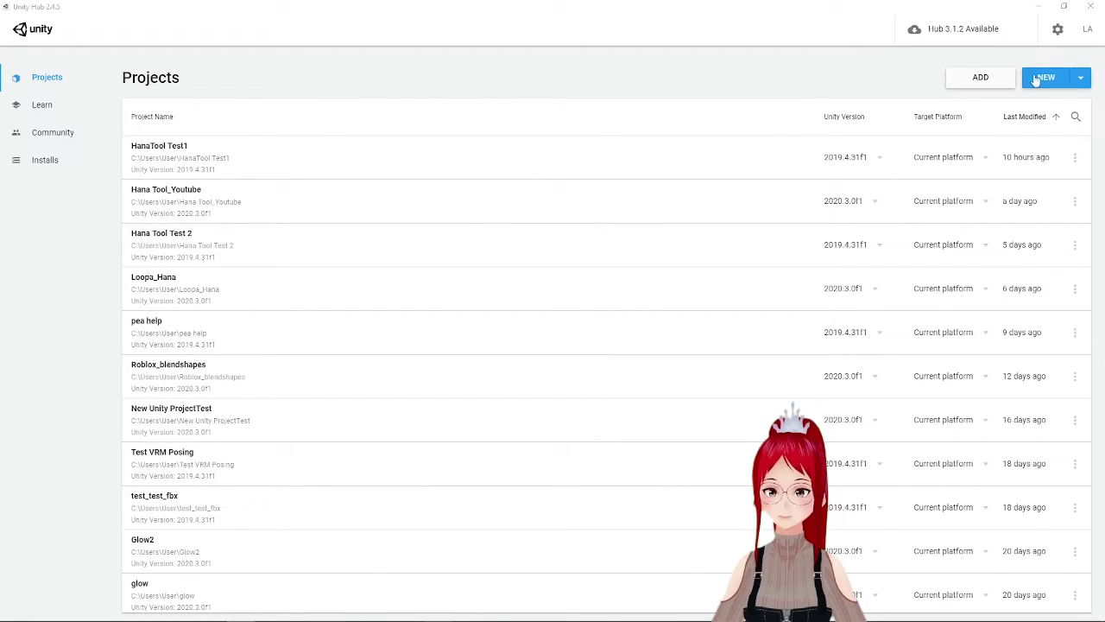
Start a new 3D project on Unity 2019.4.31f1 from Unity Hub's version list.
{"action": "left_click", "coordinate": [1084, 77]}
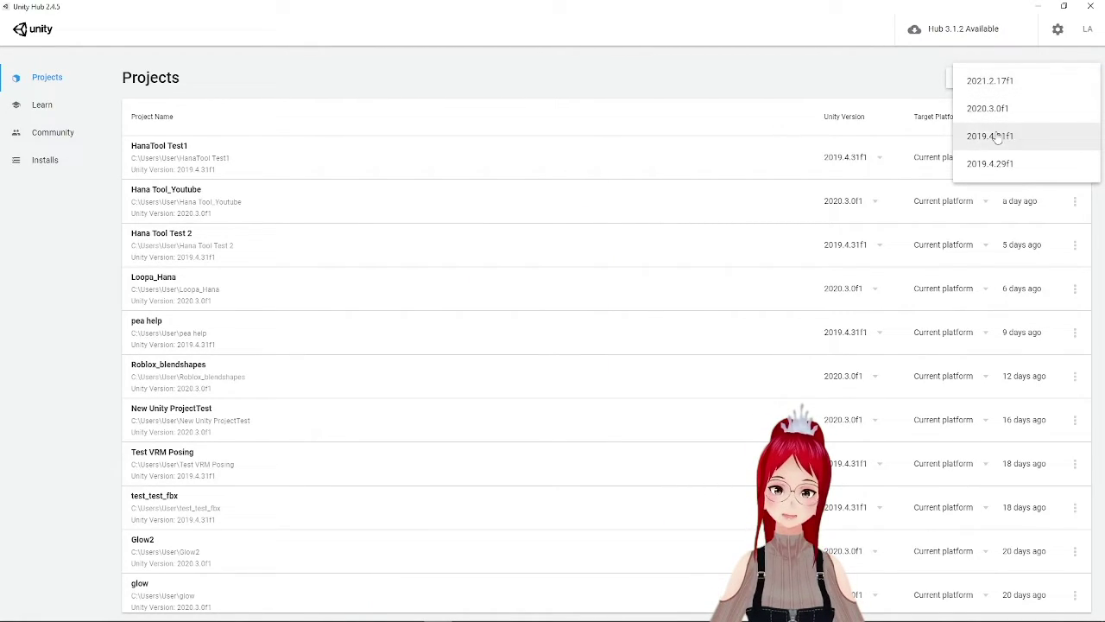
{"action": "left_click", "coordinate": [1027, 138]}
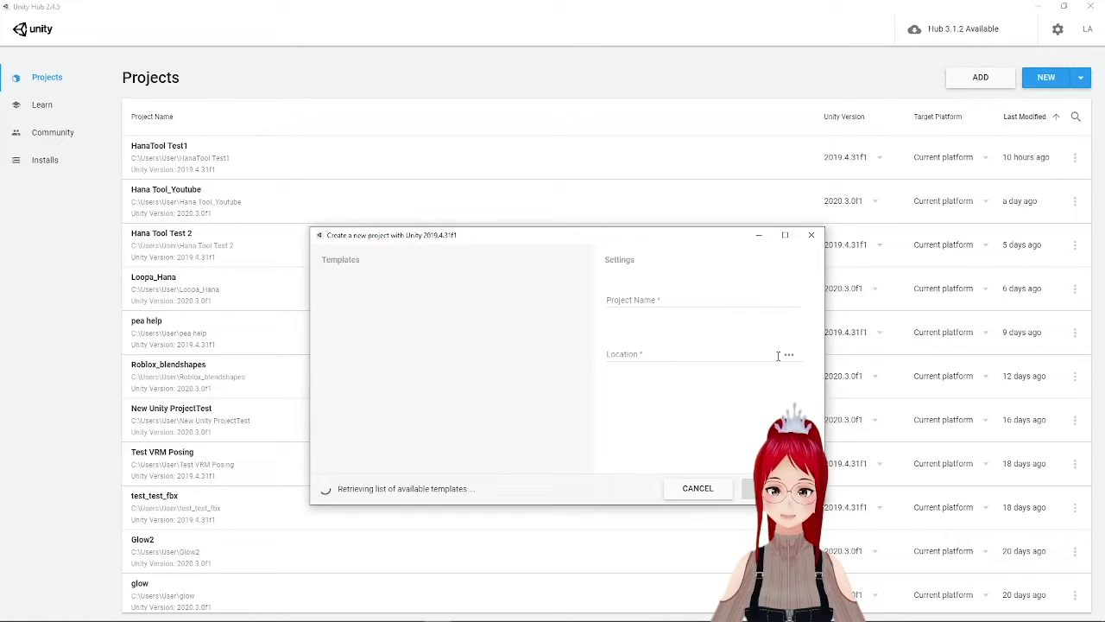
Finish the project name and import the first custom package via Assets > Import Package.
{"action": "type", "text": "anime"}
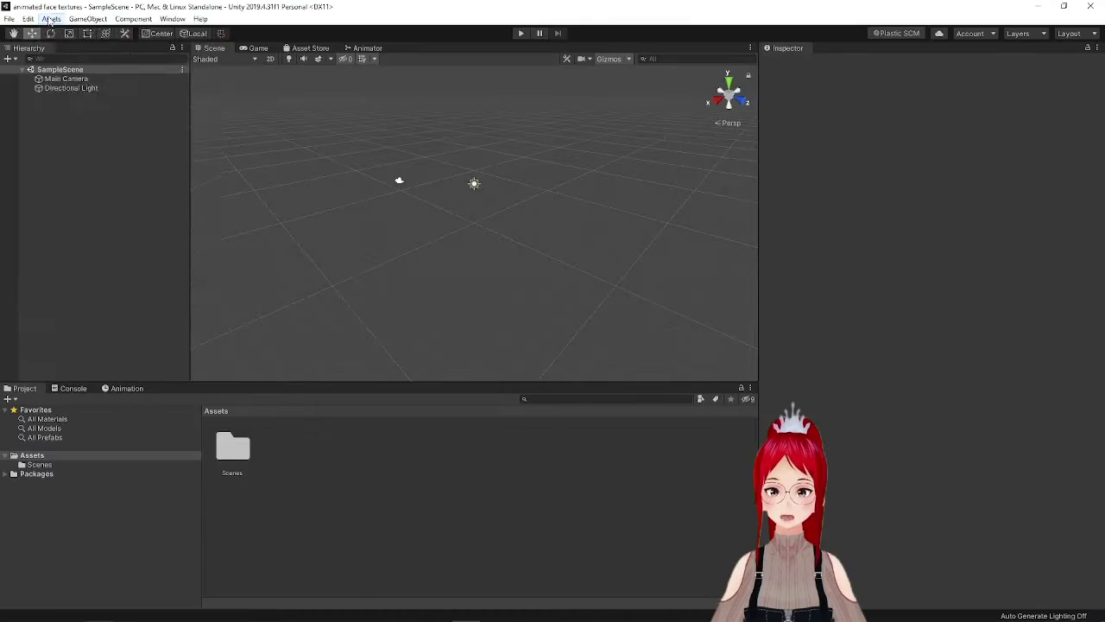
{"action": "left_click", "coordinate": [51, 19]}
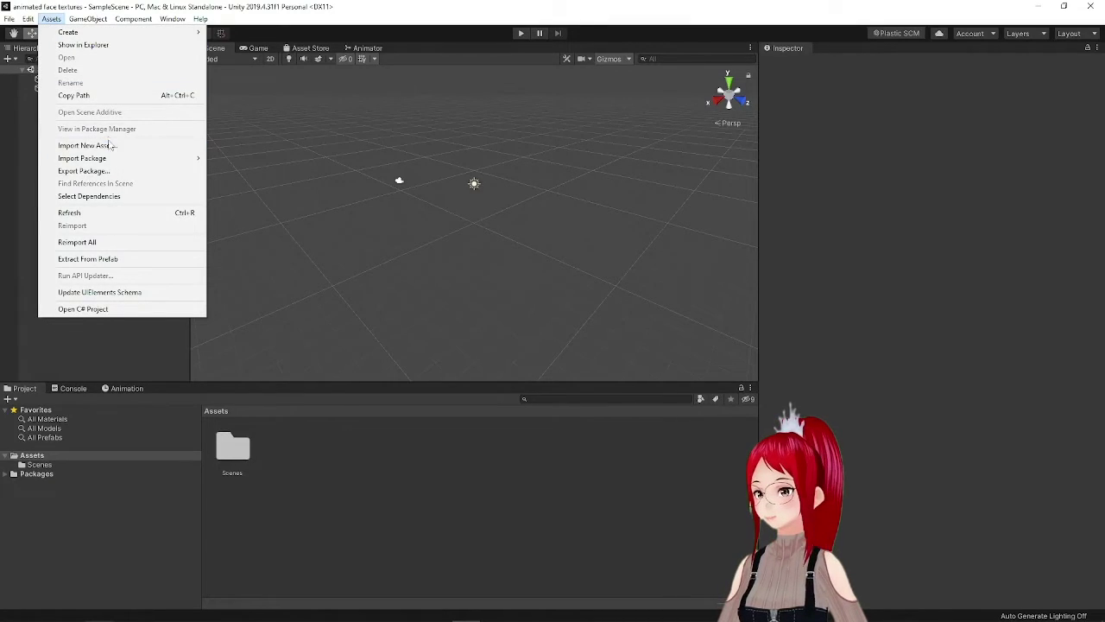
{"action": "mouse_move", "coordinate": [172, 158]}
{"action": "left_click", "coordinate": [231, 159]}
{"action": "scroll", "coordinate": [50, 172], "scroll_direction": "up", "scroll_amount": 5}
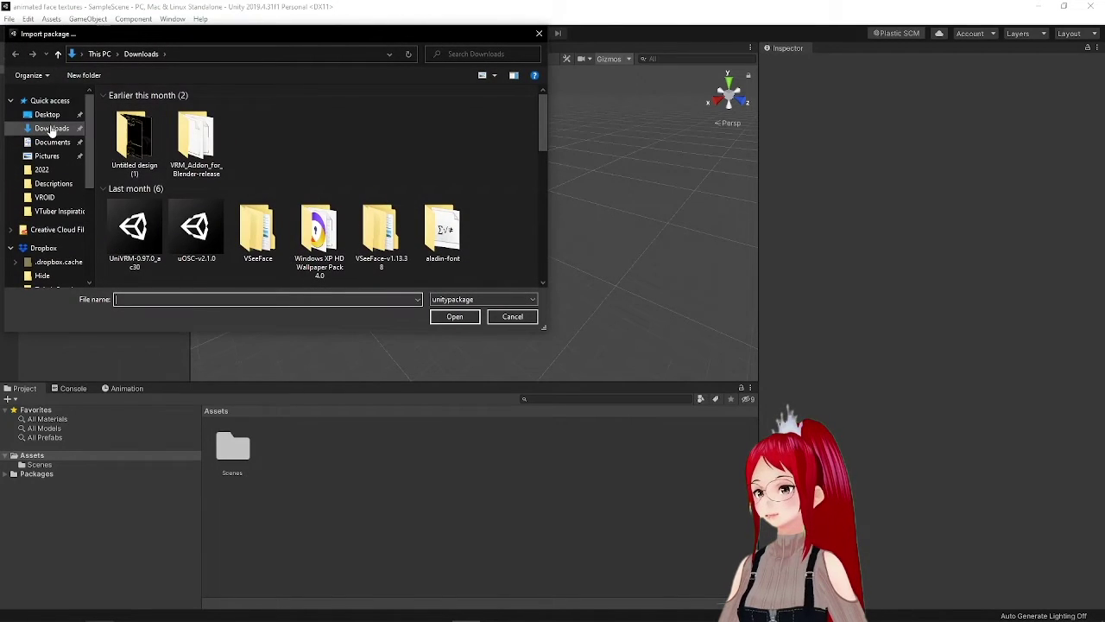
{"action": "scroll", "coordinate": [197, 143], "scroll_direction": "down", "scroll_amount": 2}
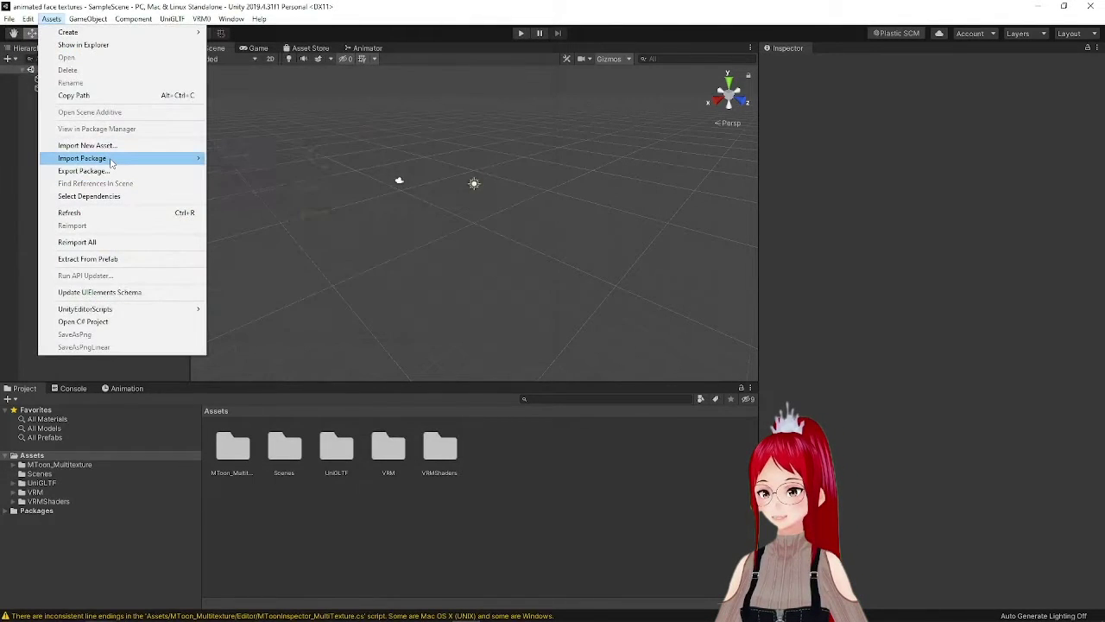
Import the remaining custom packages, including mtoon_multitexture0.2.
{"action": "mouse_move", "coordinate": [180, 158]}
{"action": "left_click", "coordinate": [242, 159]}
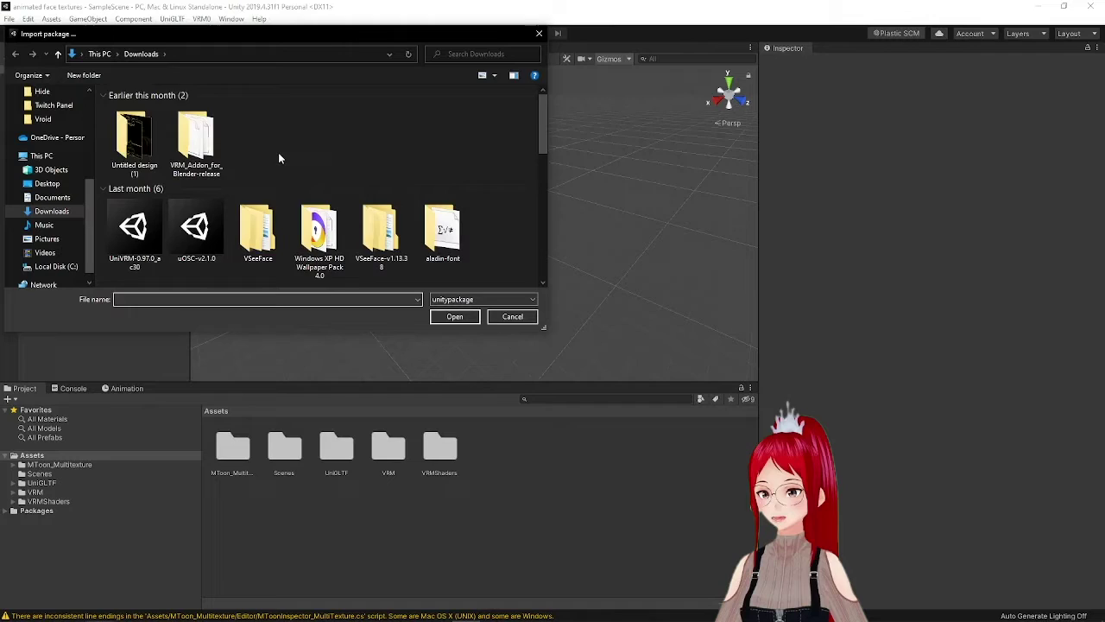
{"action": "scroll", "coordinate": [293, 155], "scroll_direction": "down", "scroll_amount": 2}
{"action": "scroll", "coordinate": [307, 158], "scroll_direction": "down", "scroll_amount": 2}
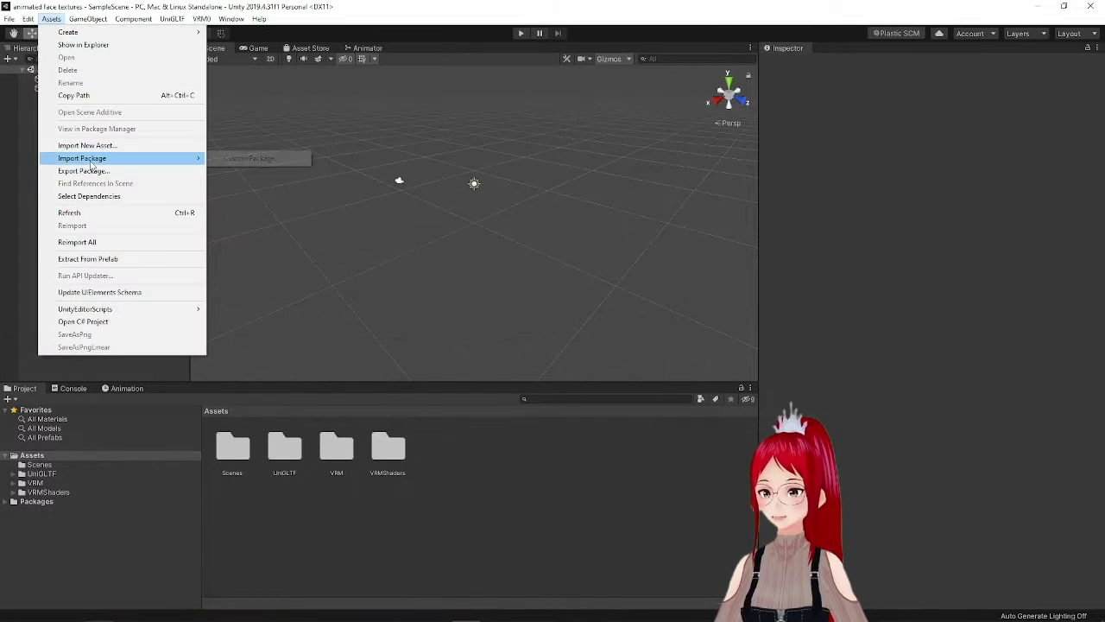
{"action": "left_click", "coordinate": [242, 158]}
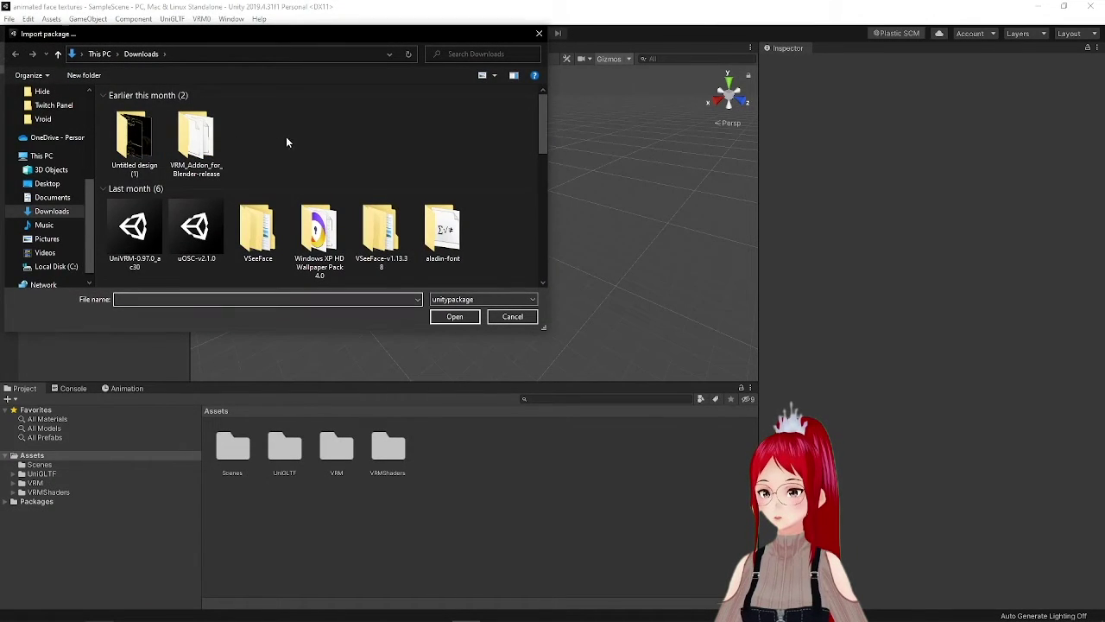
{"action": "scroll", "coordinate": [292, 138], "scroll_direction": "down", "scroll_amount": 2}
{"action": "scroll", "coordinate": [294, 143], "scroll_direction": "down", "scroll_amount": 2}
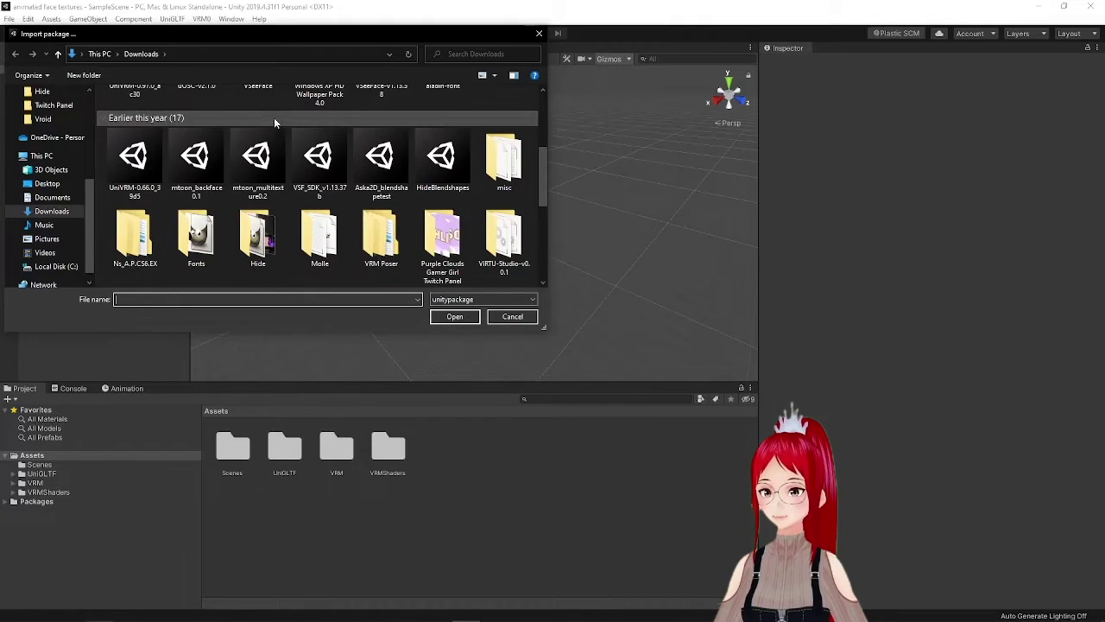
{"action": "left_click", "coordinate": [259, 155]}
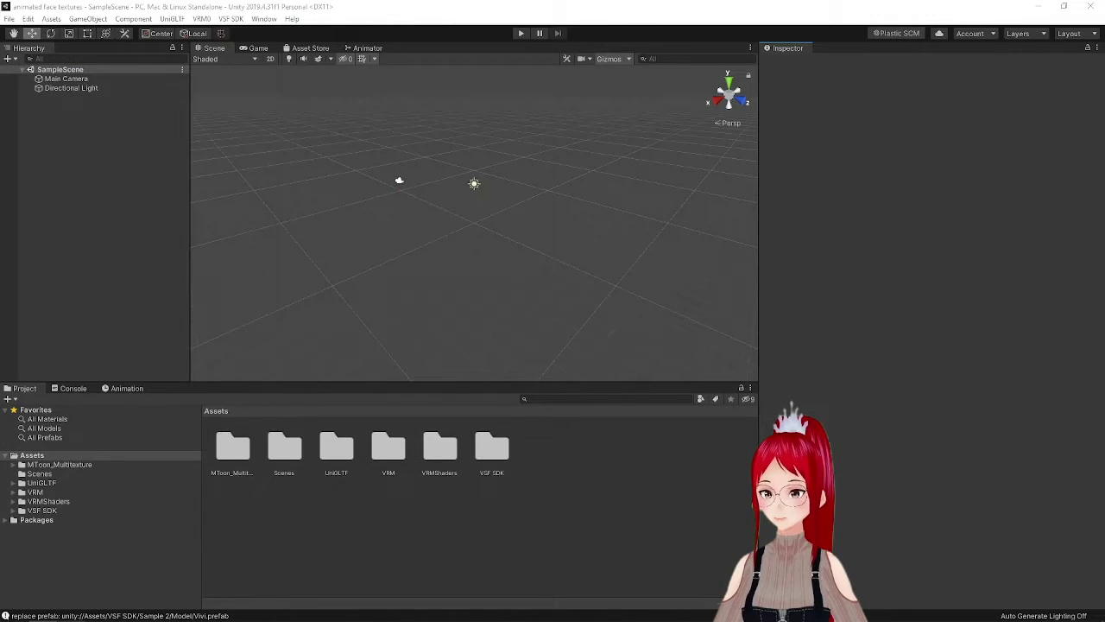
Add Mouth_test_ASKA2D to Assets, drop it into the scene, and set its position to 0, 0, 0.
{"action": "left_click_drag", "start_coordinate": [724, 456], "coordinate": [616, 444]}
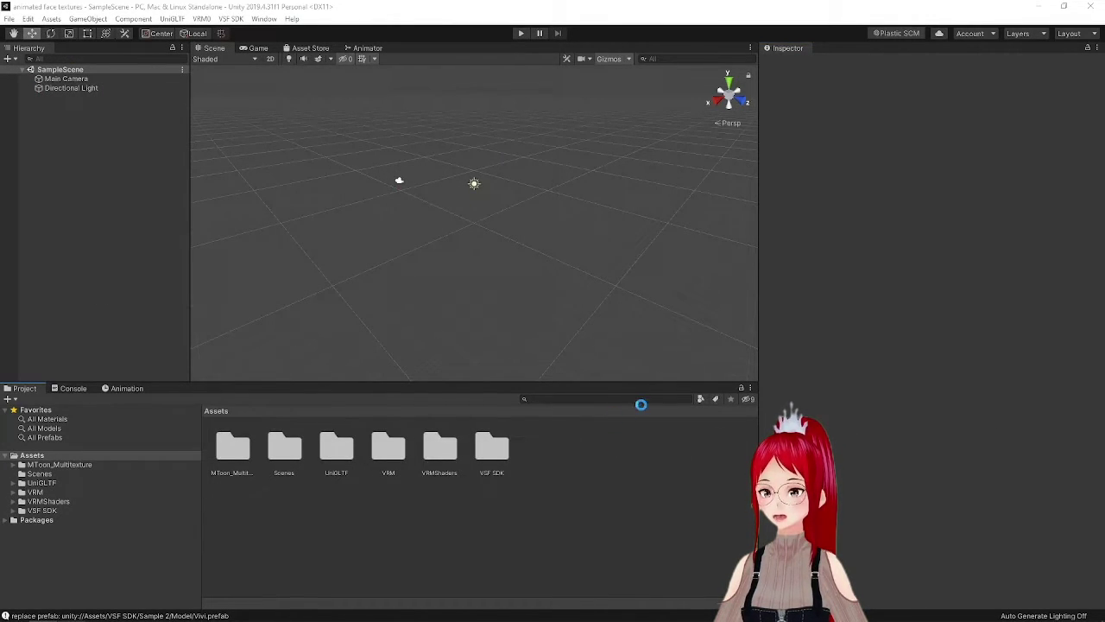
{"action": "left_click_drag", "start_coordinate": [398, 510], "coordinate": [497, 230]}
{"action": "left_click", "coordinate": [932, 117]}
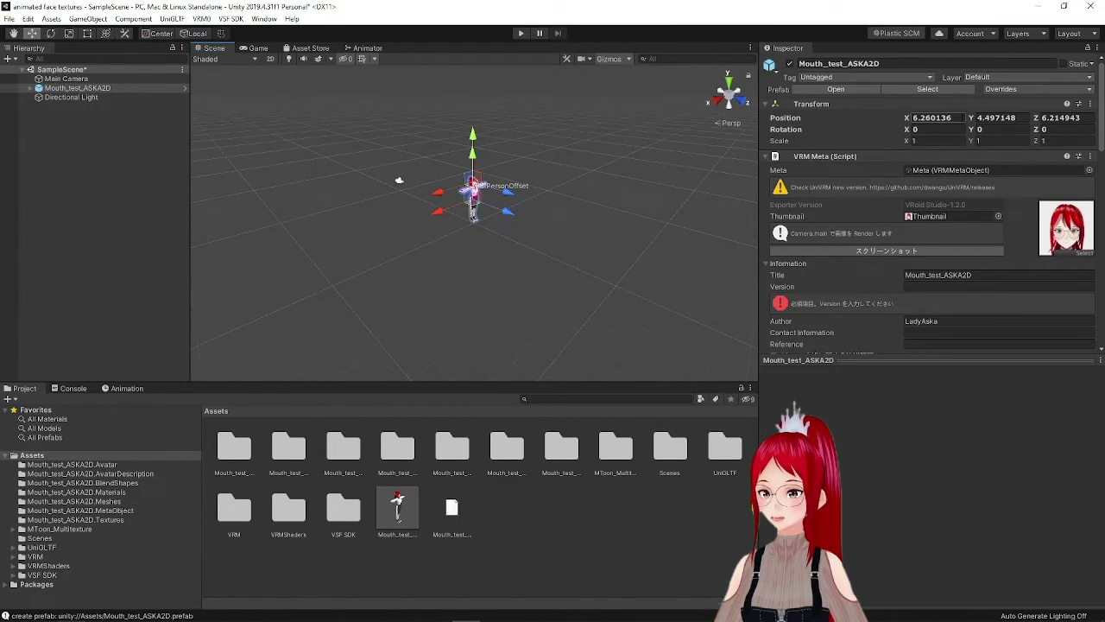
{"action": "type", "text": "0"}
{"action": "key", "text": "Tab"}
{"action": "type", "text": "0"}
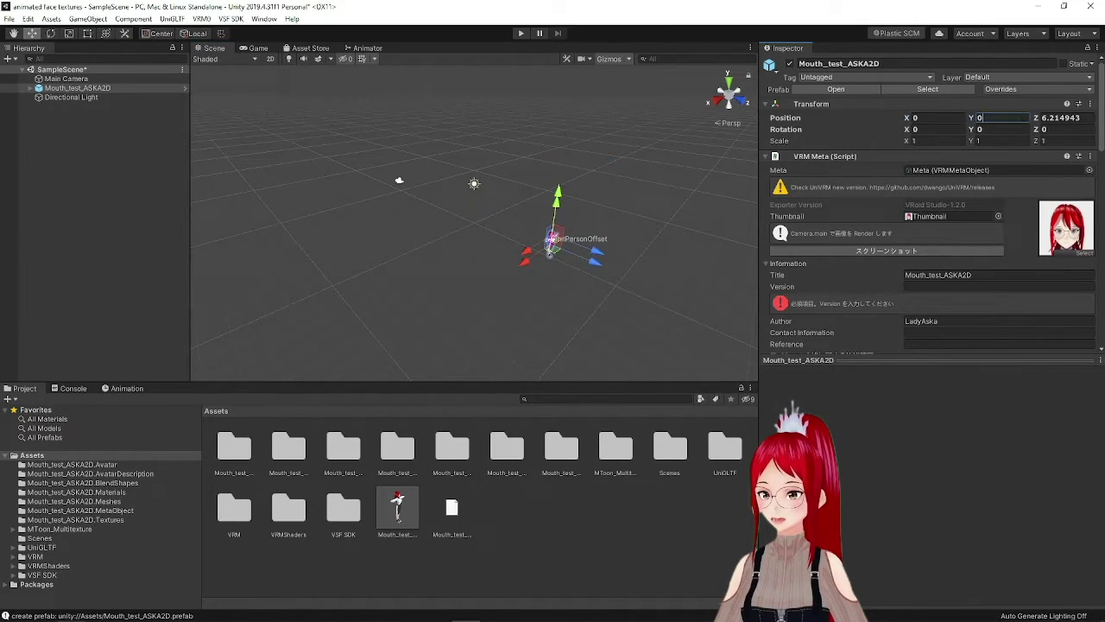
{"action": "key", "text": "Tab"}
{"action": "type", "text": "0"}
{"action": "key", "text": "Return"}
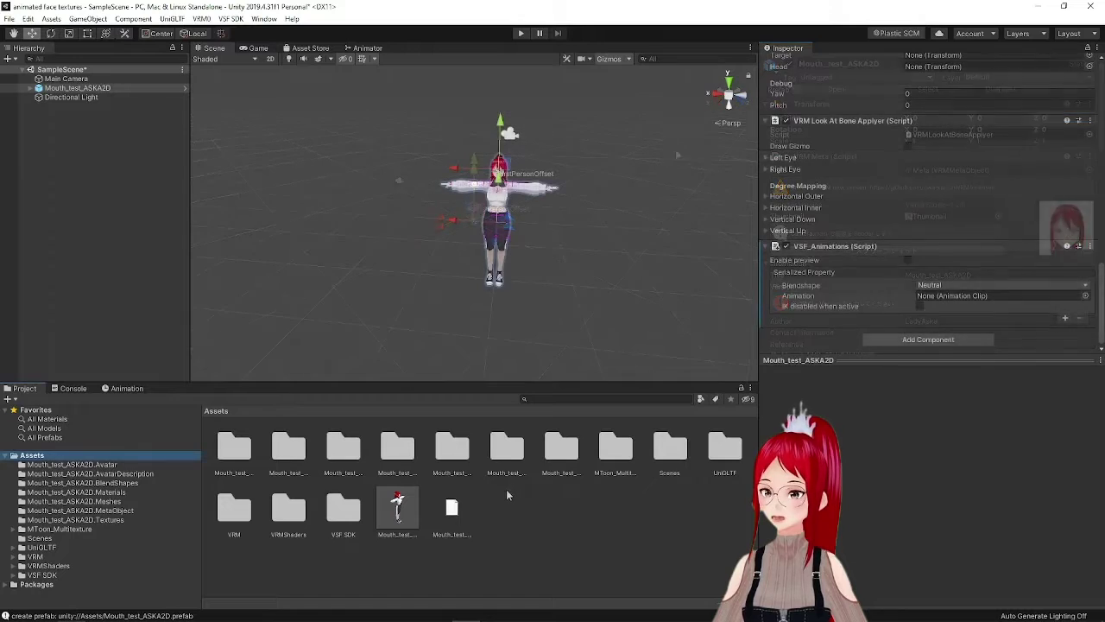
Create an Animator Controller asset from the Assets area's Create menu.
{"action": "right_click", "coordinate": [517, 509]}
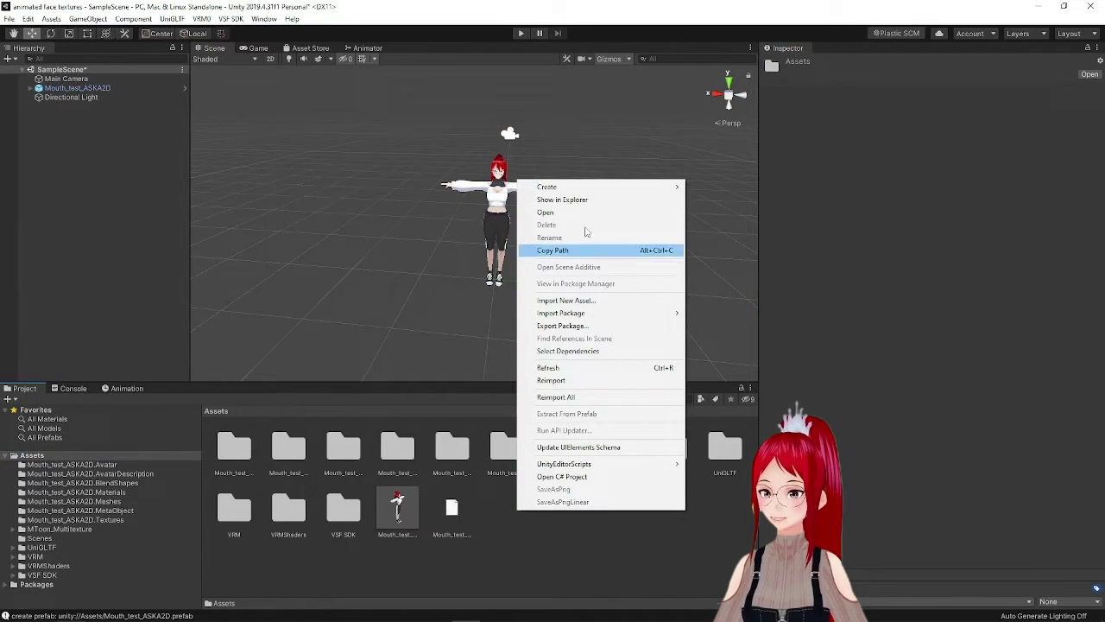
{"action": "mouse_move", "coordinate": [597, 190]}
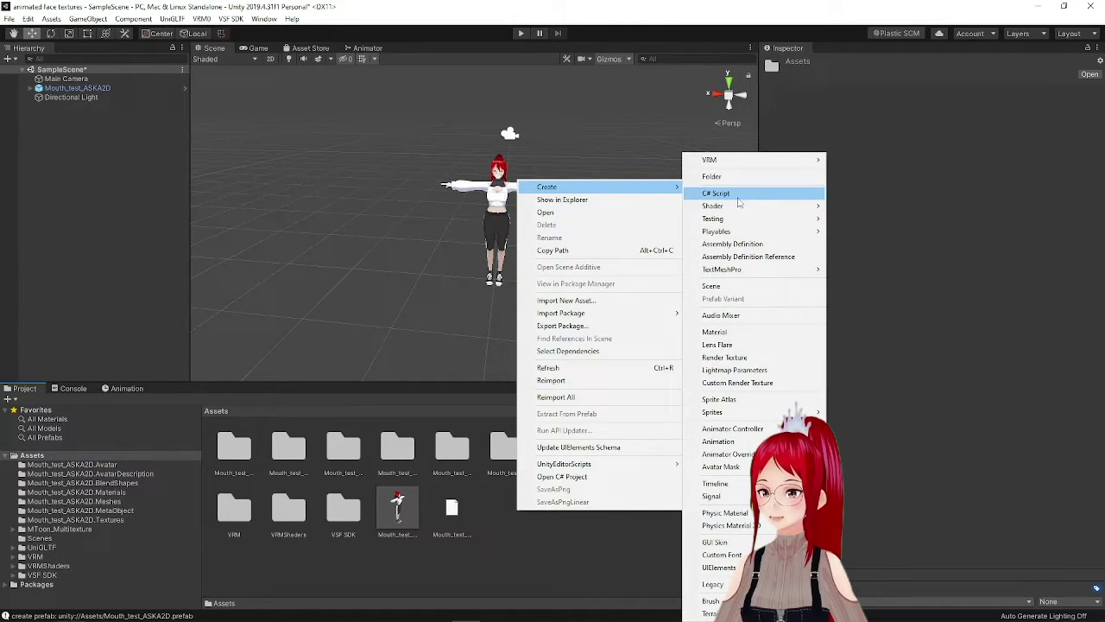
{"action": "left_click", "coordinate": [771, 431]}
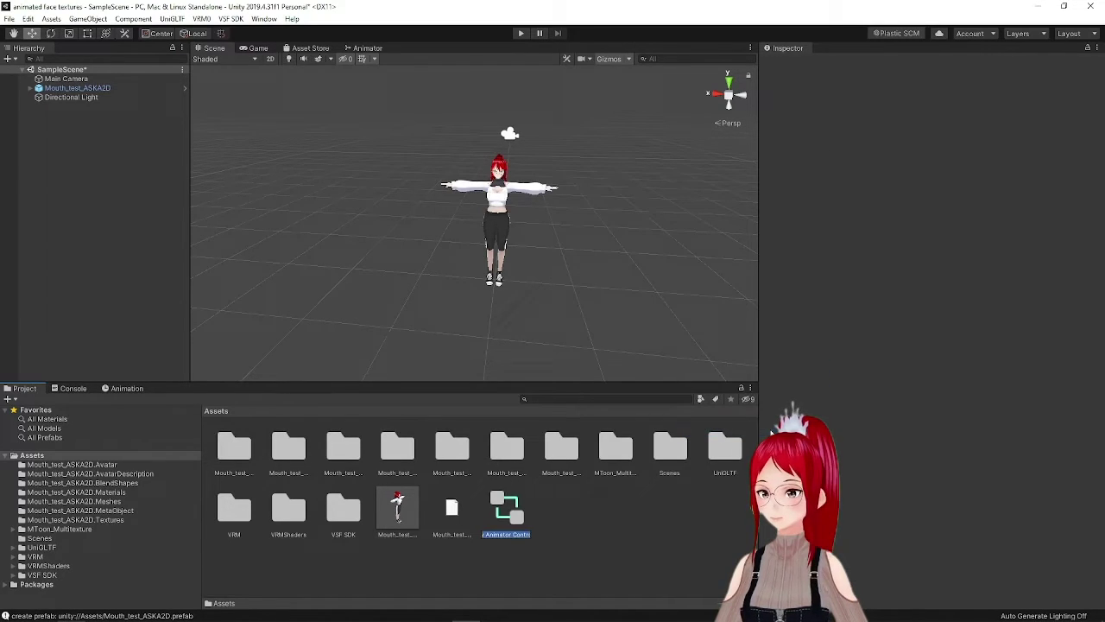
Keep the controller's default name, select Face, and inspect its eight MToon materials.
{"action": "left_click", "coordinate": [186, 87]}
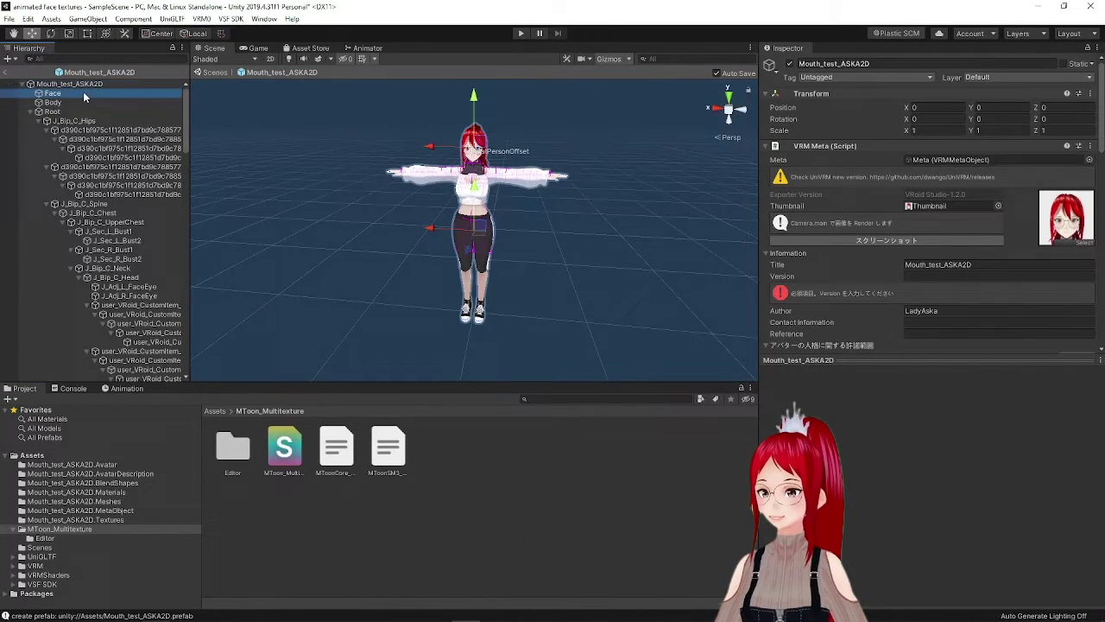
{"action": "left_click", "coordinate": [82, 92]}
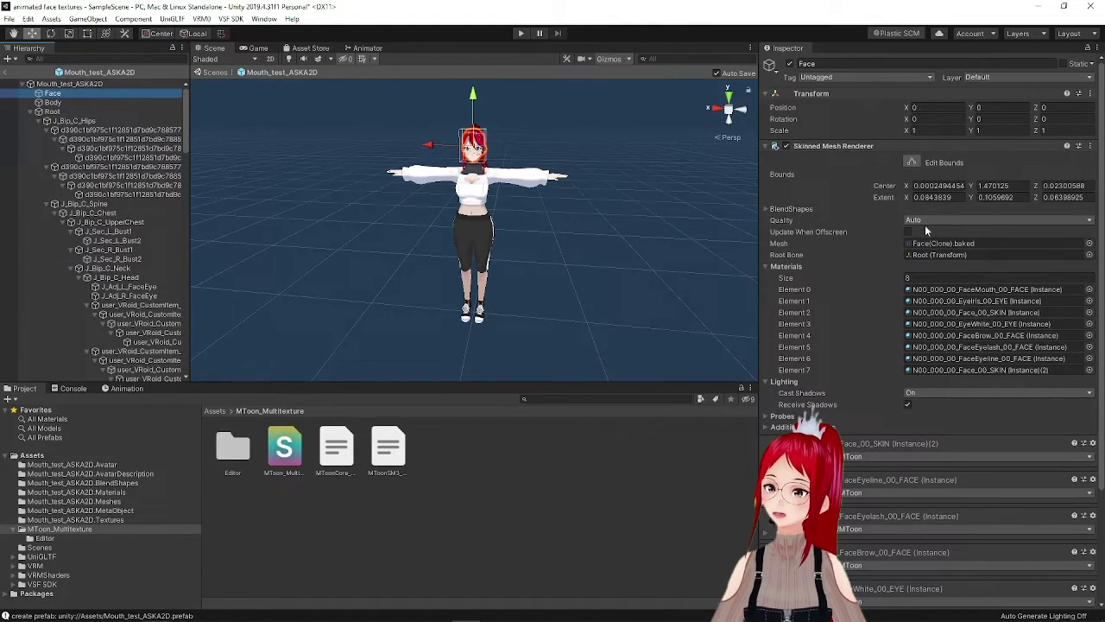
{"action": "scroll", "coordinate": [855, 226], "scroll_direction": "down", "scroll_amount": 3}
{"action": "scroll", "coordinate": [856, 226], "scroll_direction": "down", "scroll_amount": 1}
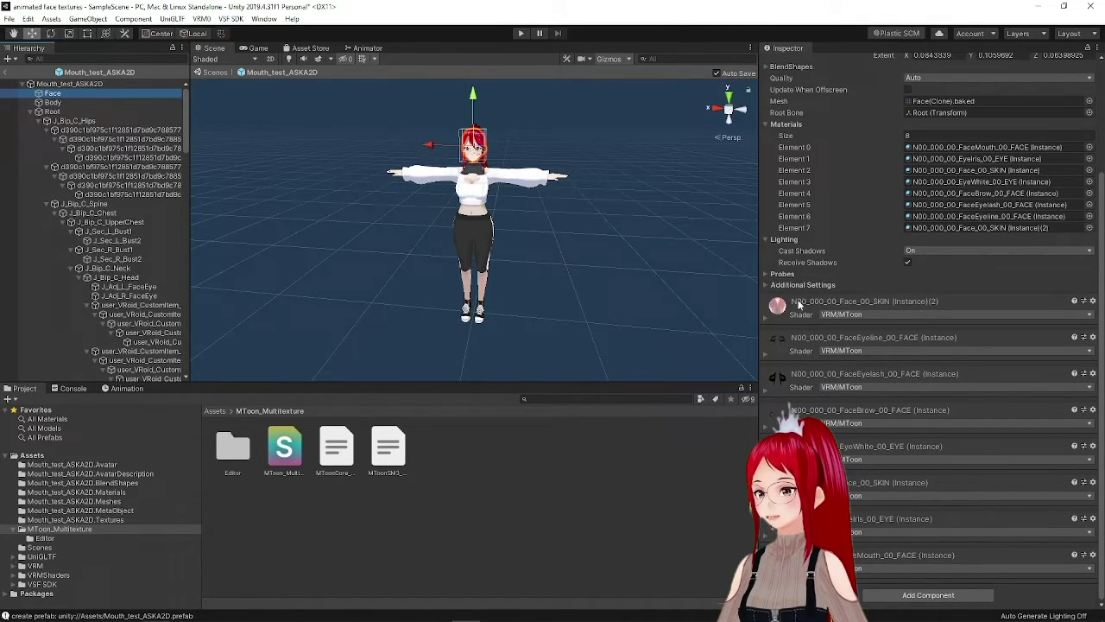
{"action": "left_click", "coordinate": [122, 94]}
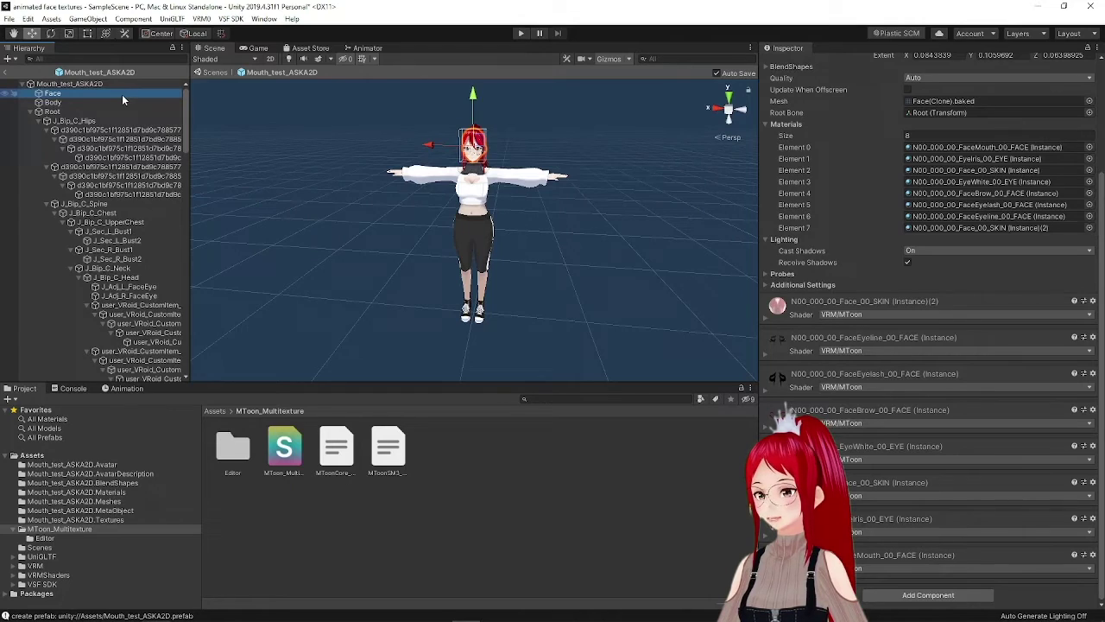
{"action": "scroll", "coordinate": [616, 105], "scroll_direction": "up", "scroll_amount": 3}
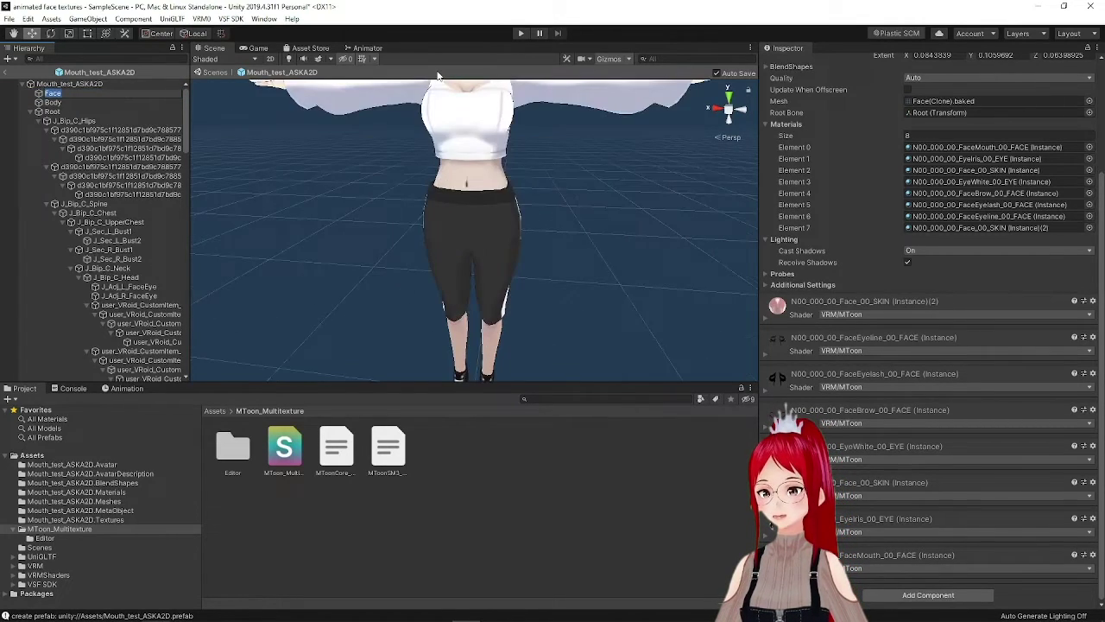
{"action": "scroll", "coordinate": [517, 95], "scroll_direction": "down", "scroll_amount": 3}
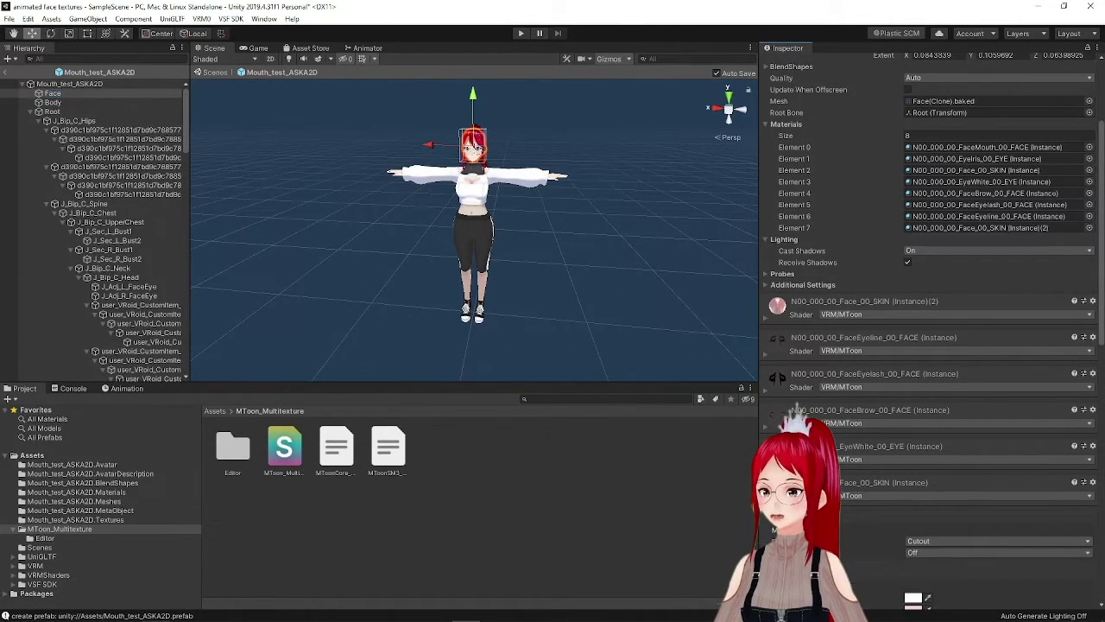
{"action": "scroll", "coordinate": [887, 460], "scroll_direction": "down", "scroll_amount": 3}
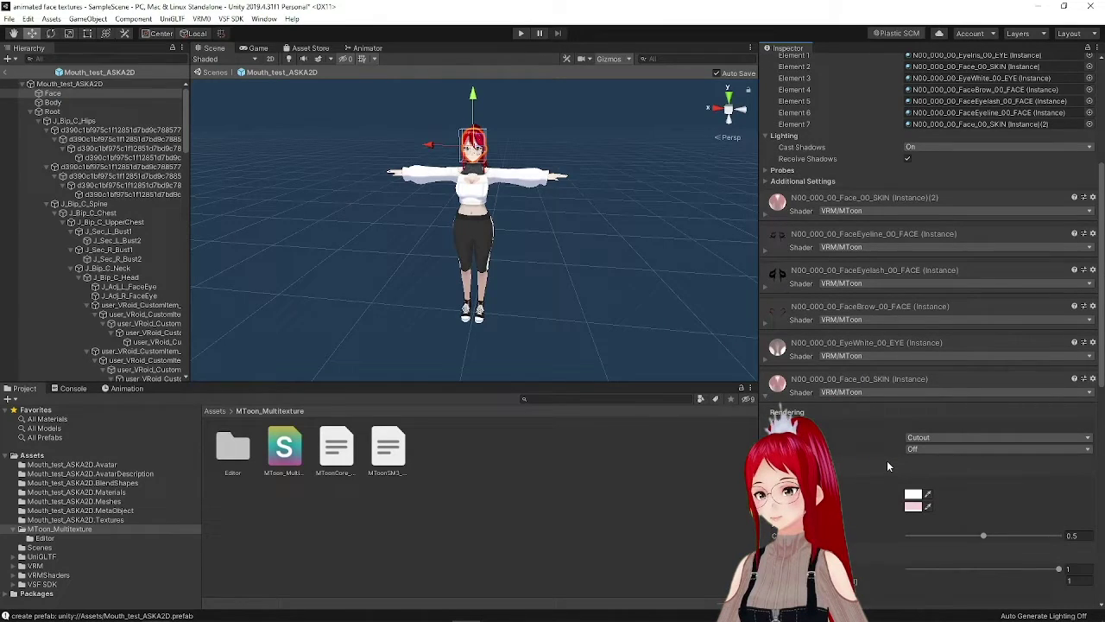
{"action": "left_click", "coordinate": [765, 217]}
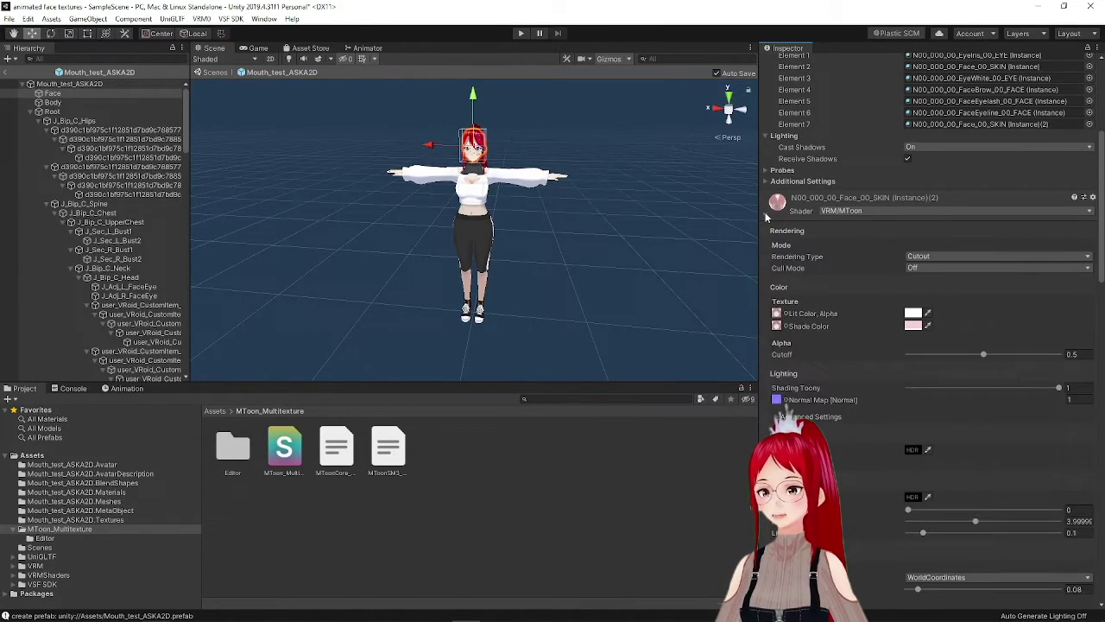
{"action": "left_click", "coordinate": [765, 217]}
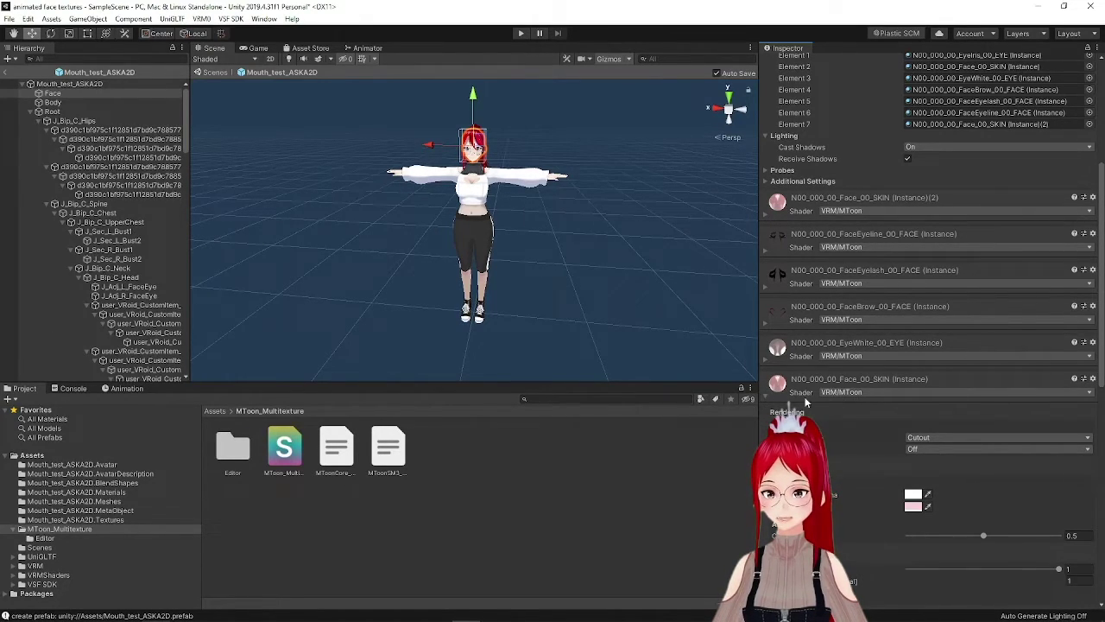
Search 'mt' and set the Face_00_SKIN material's shader to VRM/MToon_MultiTexture.
{"action": "left_click", "coordinate": [879, 391]}
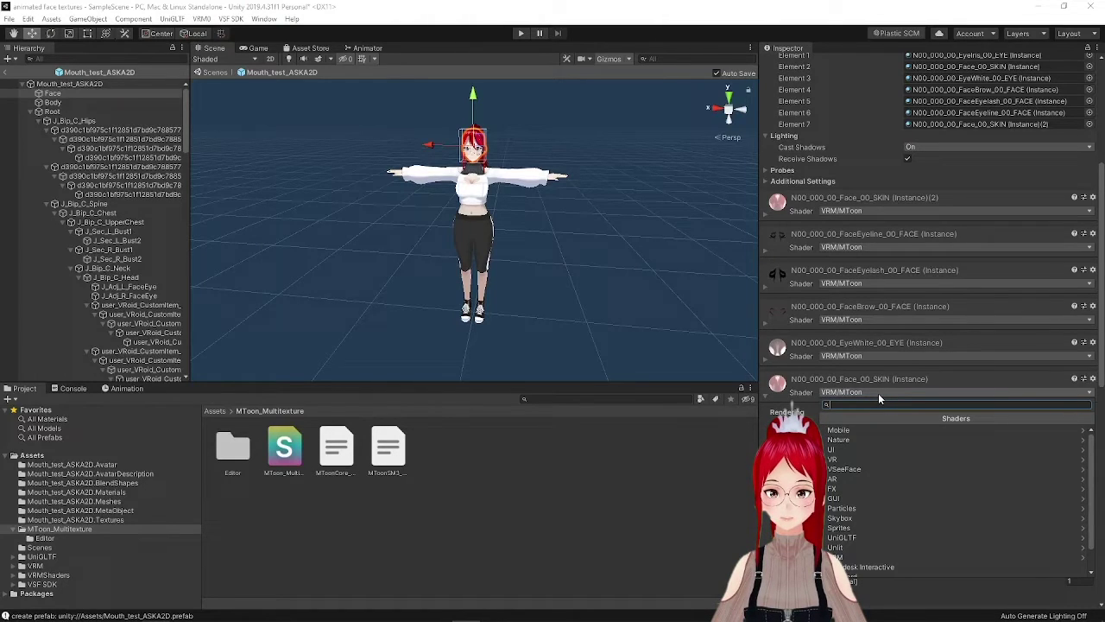
{"action": "type", "text": "mt"}
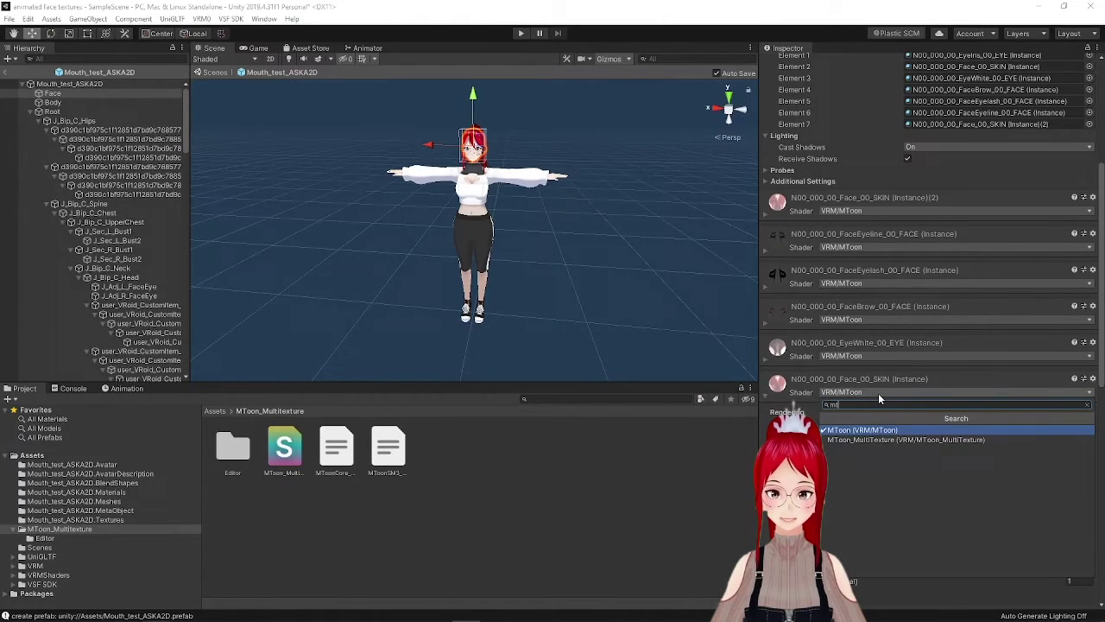
{"action": "left_click", "coordinate": [877, 439]}
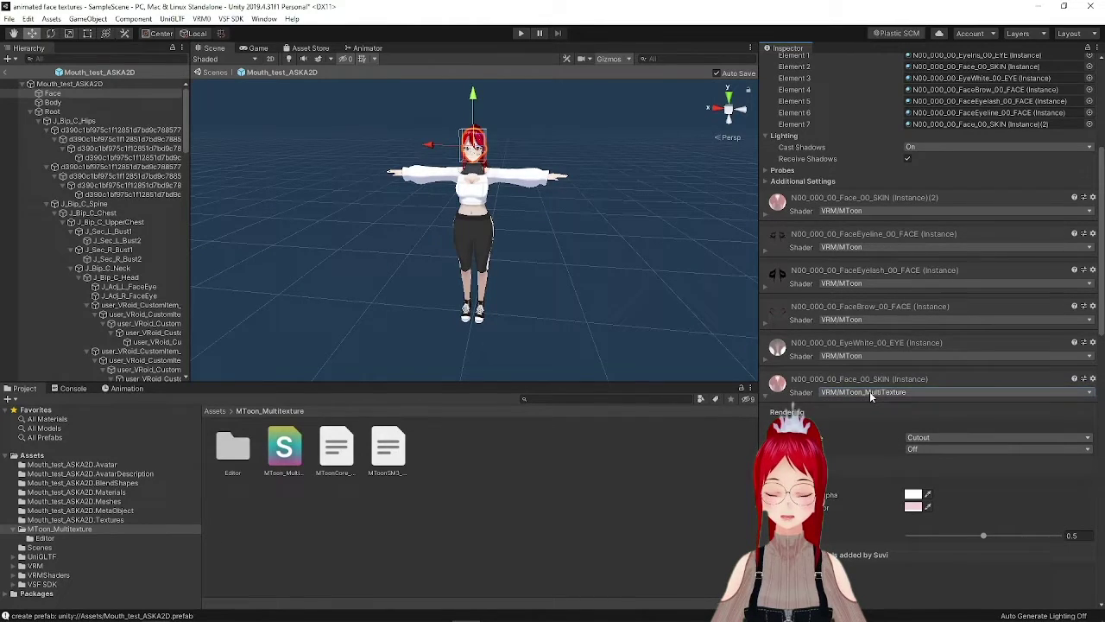
{"action": "scroll", "coordinate": [846, 412], "scroll_direction": "down", "scroll_amount": 8}
{"action": "scroll", "coordinate": [841, 408], "scroll_direction": "up", "scroll_amount": 3}
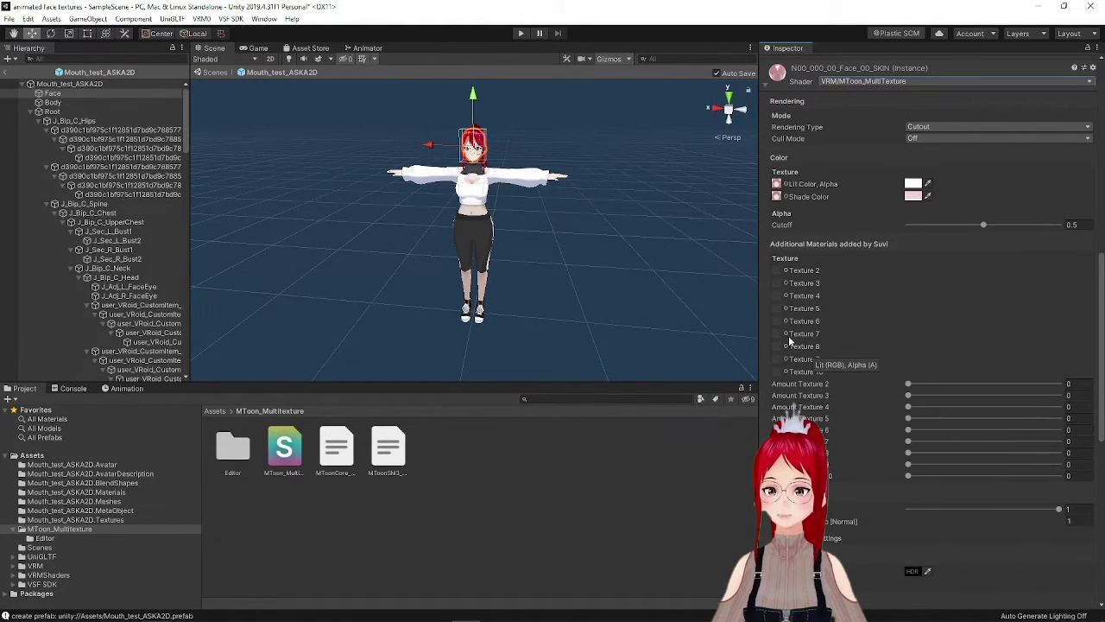
Drag alternate face maps from Mouth_test_ASKA2D.Textures into Texture 2, 3 and 4 slots.
{"action": "left_click", "coordinate": [777, 270]}
{"action": "left_click", "coordinate": [82, 519]}
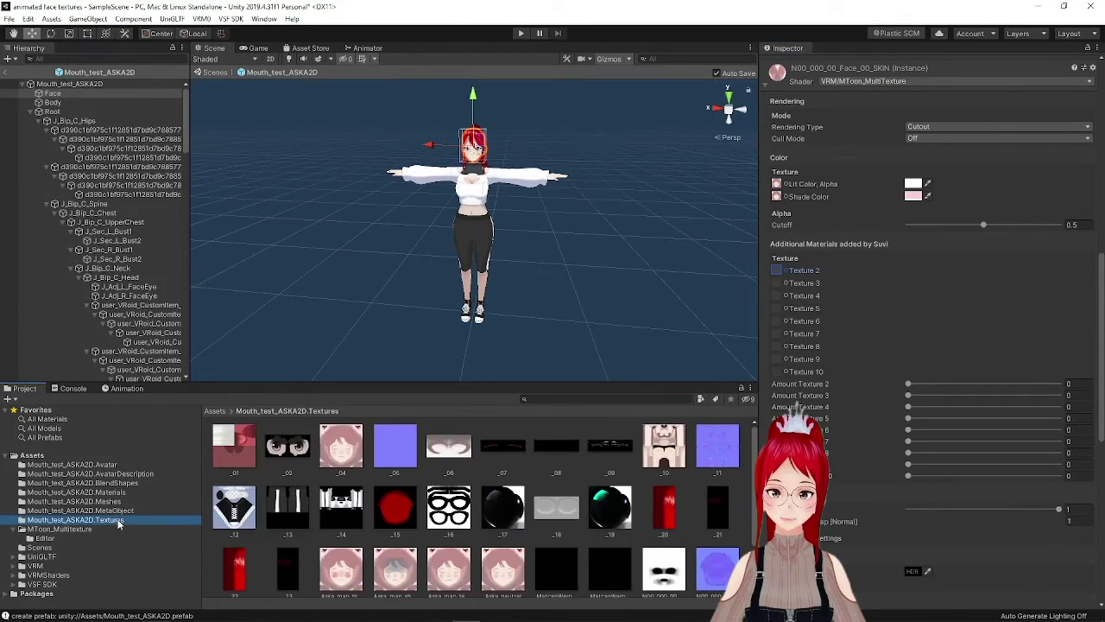
{"action": "scroll", "coordinate": [352, 541], "scroll_direction": "down", "scroll_amount": 1}
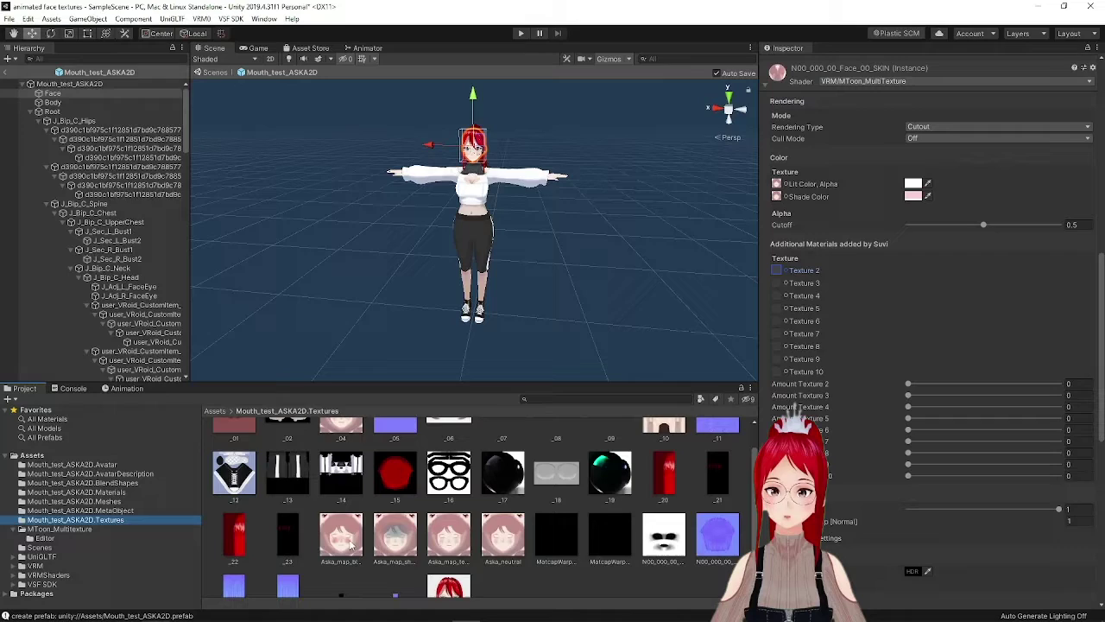
{"action": "left_click_drag", "start_coordinate": [352, 541], "coordinate": [782, 270]}
{"action": "scroll", "coordinate": [349, 515], "scroll_direction": "down", "scroll_amount": 1}
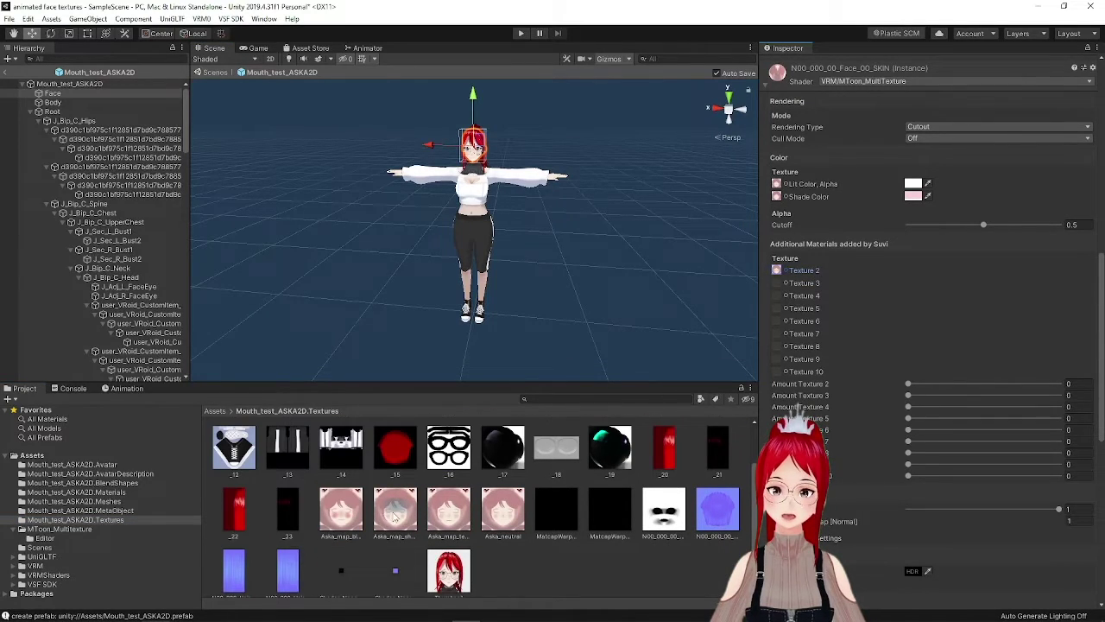
{"action": "scroll", "coordinate": [349, 515], "scroll_direction": "up", "scroll_amount": 1}
{"action": "left_click_drag", "start_coordinate": [396, 514], "coordinate": [778, 284]}
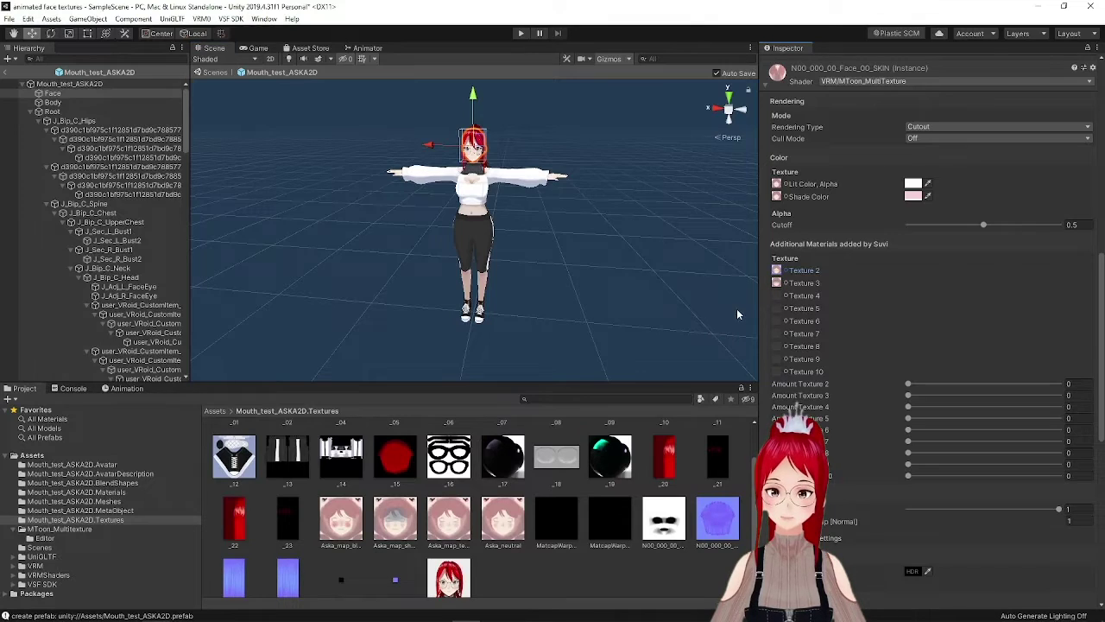
{"action": "left_click_drag", "start_coordinate": [451, 534], "coordinate": [794, 300]}
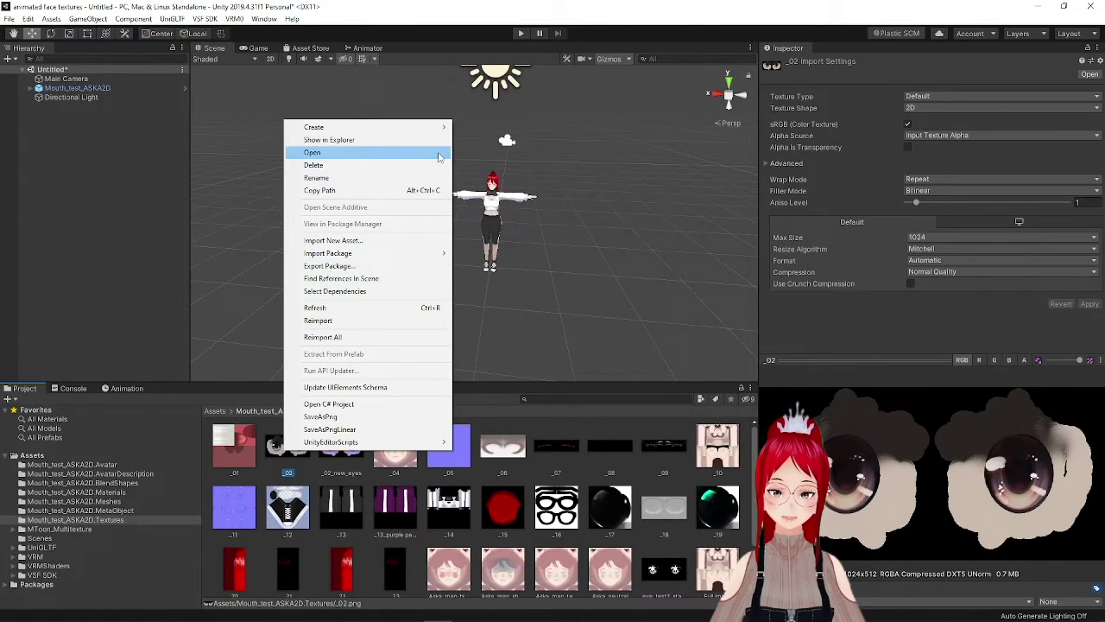
Show the _02 eye texture in Explorer, maximize the window, and bring up its file options.
{"action": "left_click", "coordinate": [392, 140]}
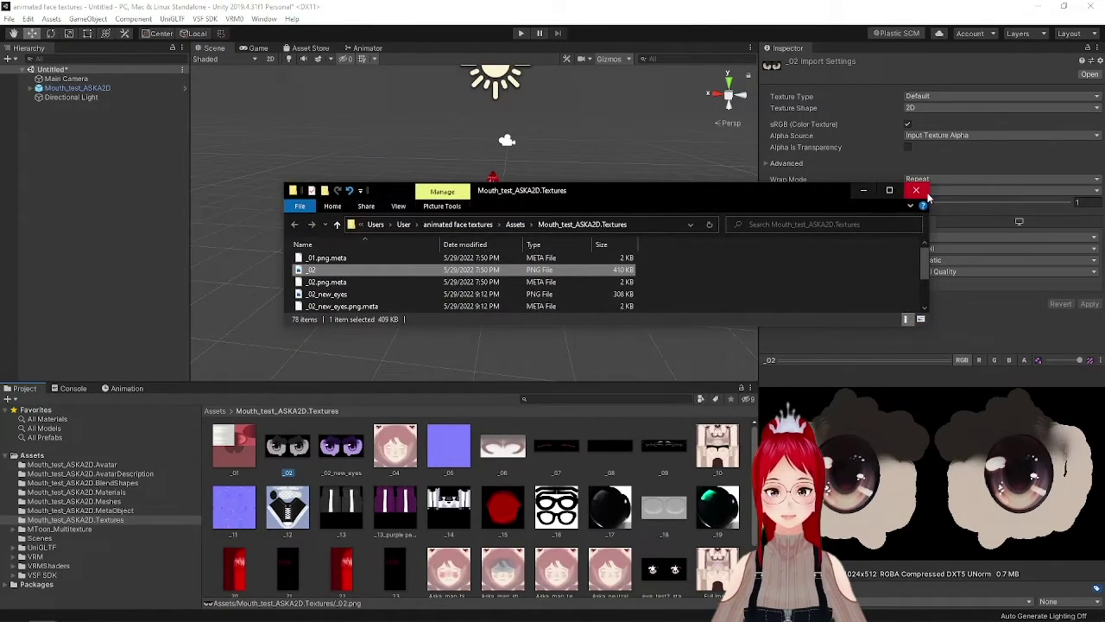
{"action": "left_click", "coordinate": [889, 190]}
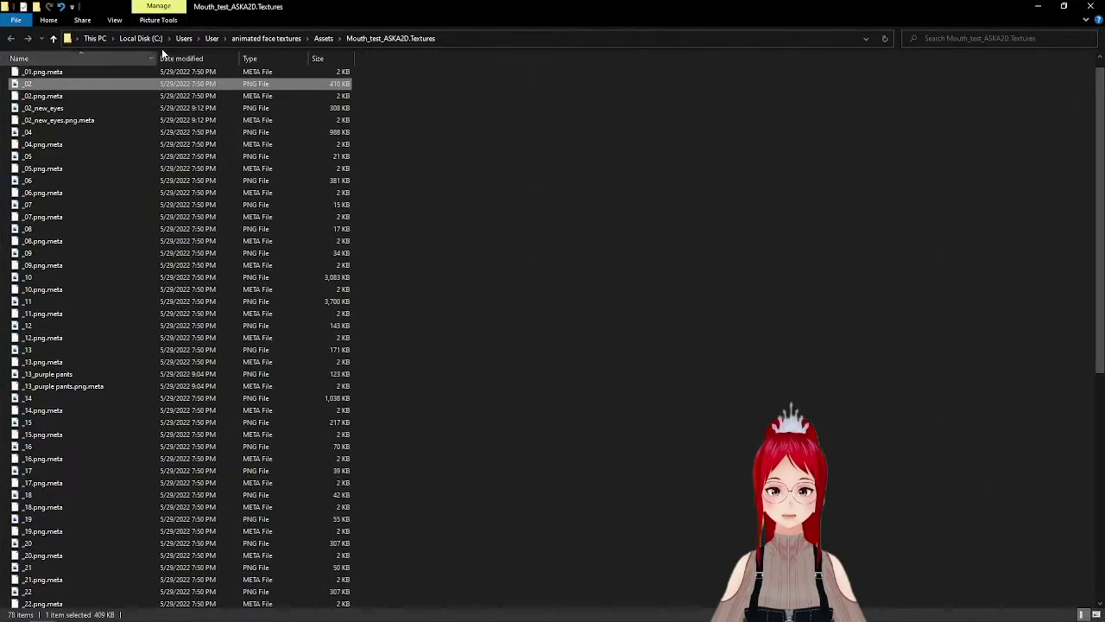
{"action": "right_click", "coordinate": [50, 83]}
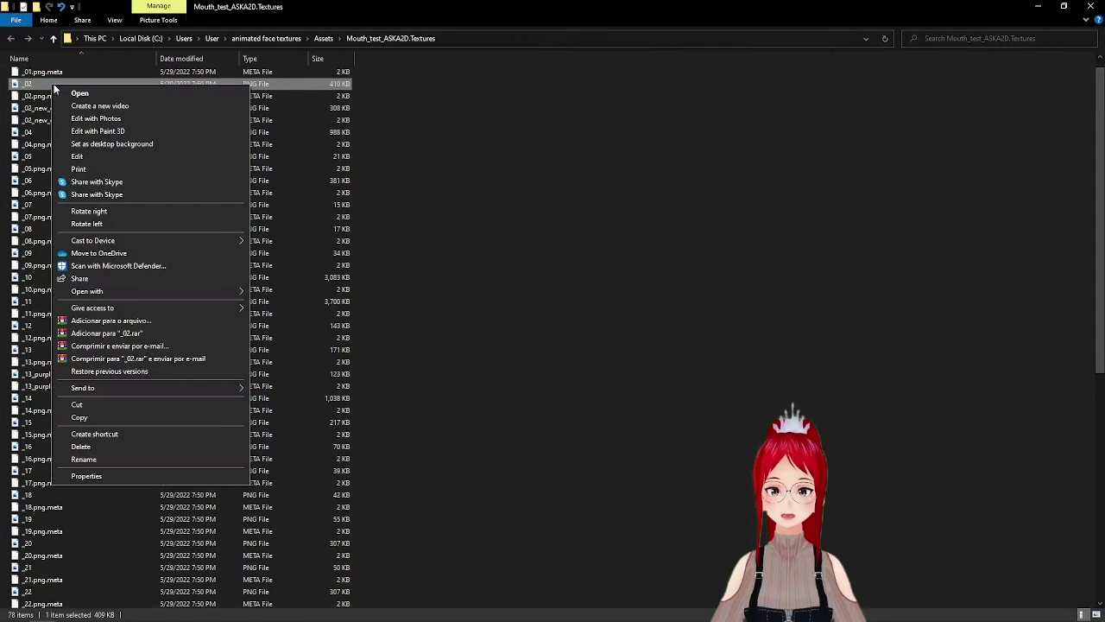
Shift the eye hue toward a more vivid purple with Hue/Saturation.
{"action": "mouse_move", "coordinate": [167, 291]}
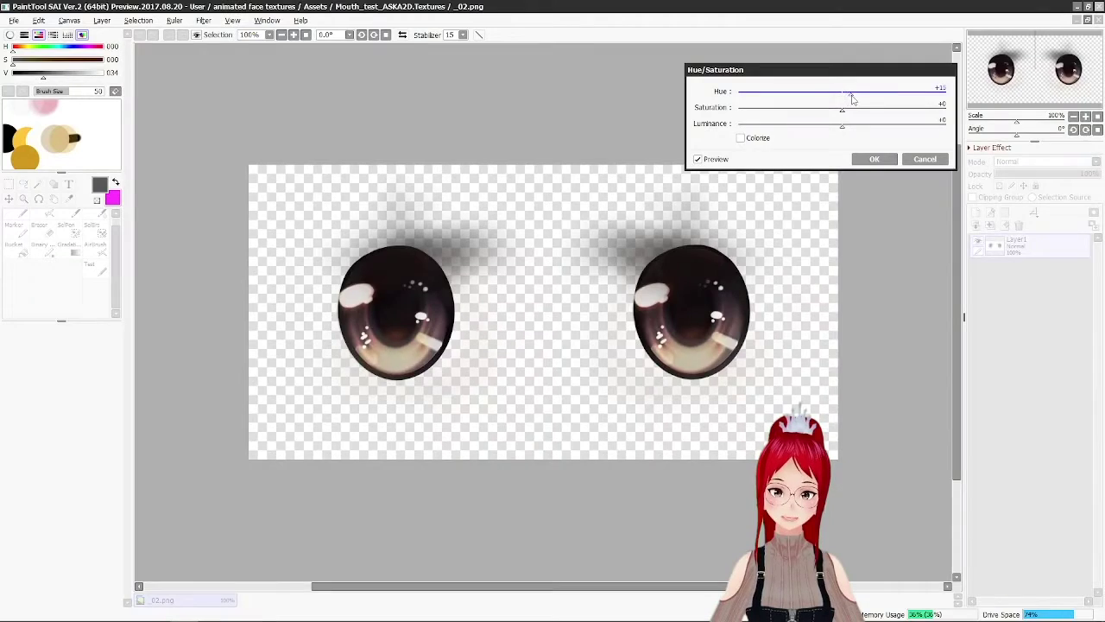
{"action": "mouse_move", "coordinate": [851, 98]}
{"action": "left_mouse_down"}
{"action": "mouse_move", "coordinate": [811, 98]}
{"action": "mouse_move", "coordinate": [898, 109]}
{"action": "mouse_move", "coordinate": [826, 126]}
{"action": "left_mouse_up"}
{"action": "left_click", "coordinate": [874, 159]}
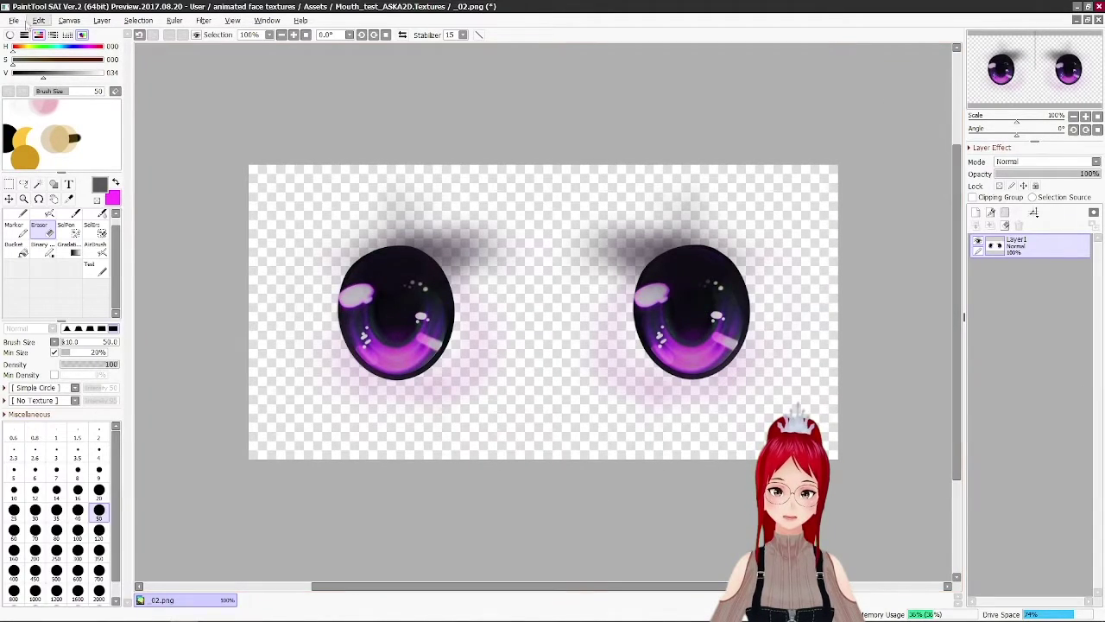
Save the recoloured eyes as 02_new_eyes.png.
{"action": "left_click", "coordinate": [13, 20]}
{"action": "left_click", "coordinate": [39, 99]}
{"action": "left_click", "coordinate": [415, 177]}
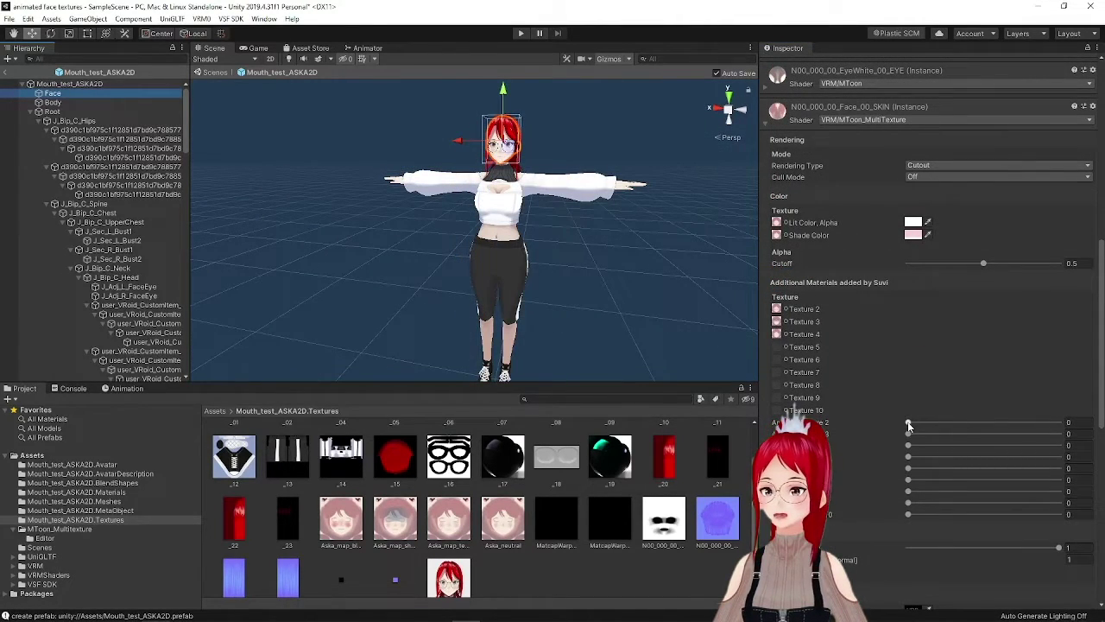
Preview the Texture 2 blend on a face close-up, then reset it to 0 and set Texture 3 to 0.221.
{"action": "left_click_drag", "start_coordinate": [908, 423], "coordinate": [966, 421]}
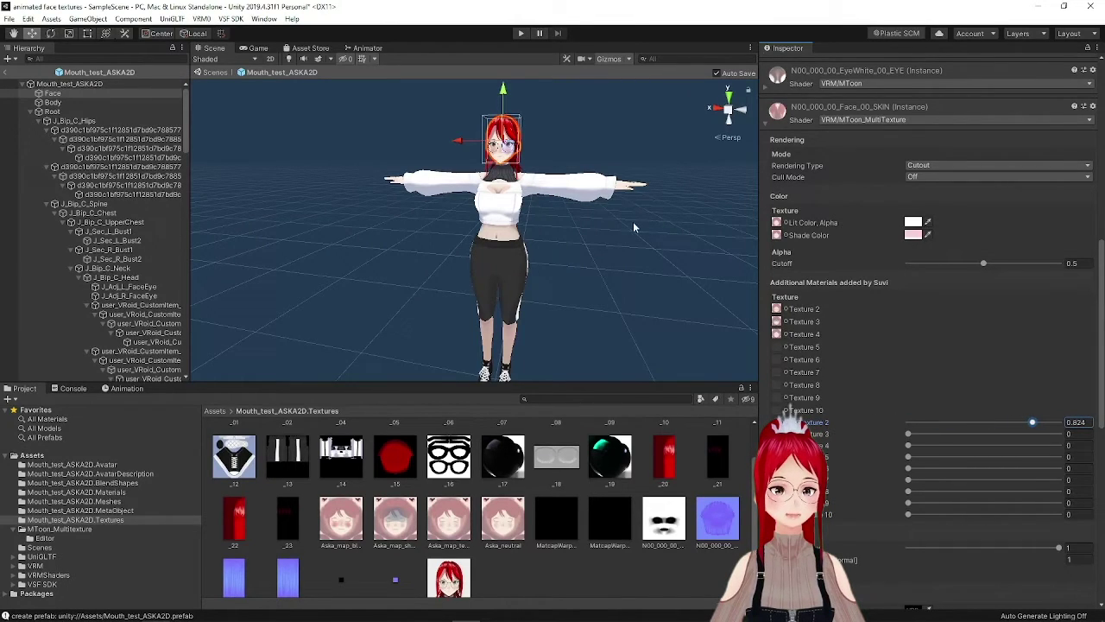
{"action": "right_click_drag", "start_coordinate": [536, 115], "coordinate": [636, 264]}
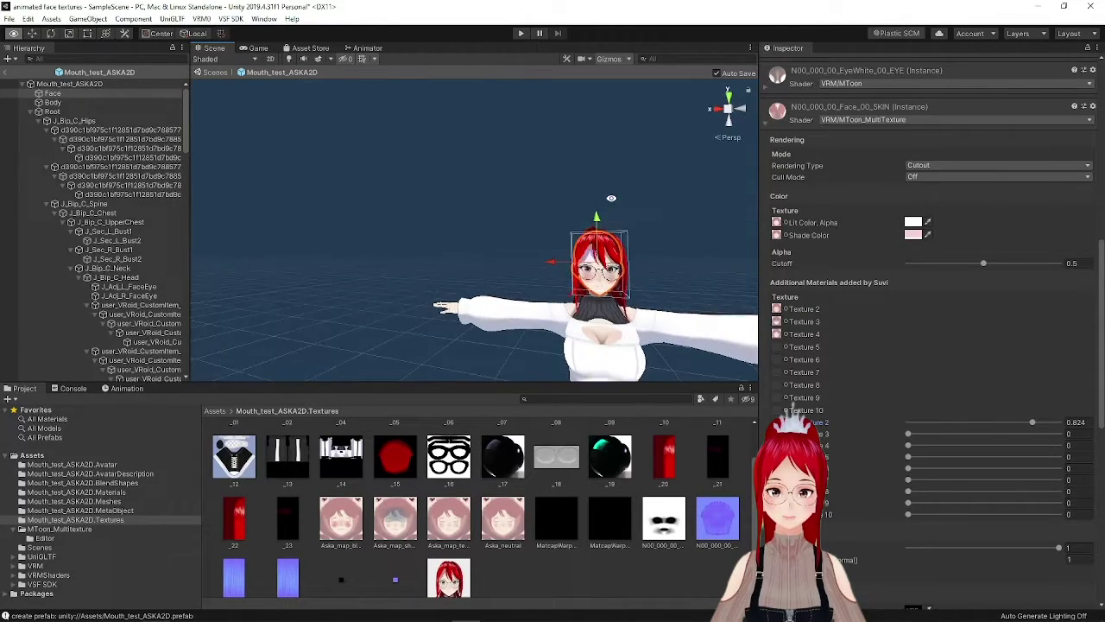
{"action": "left_click_drag", "start_coordinate": [612, 198], "coordinate": [682, 226], "text": "alt"}
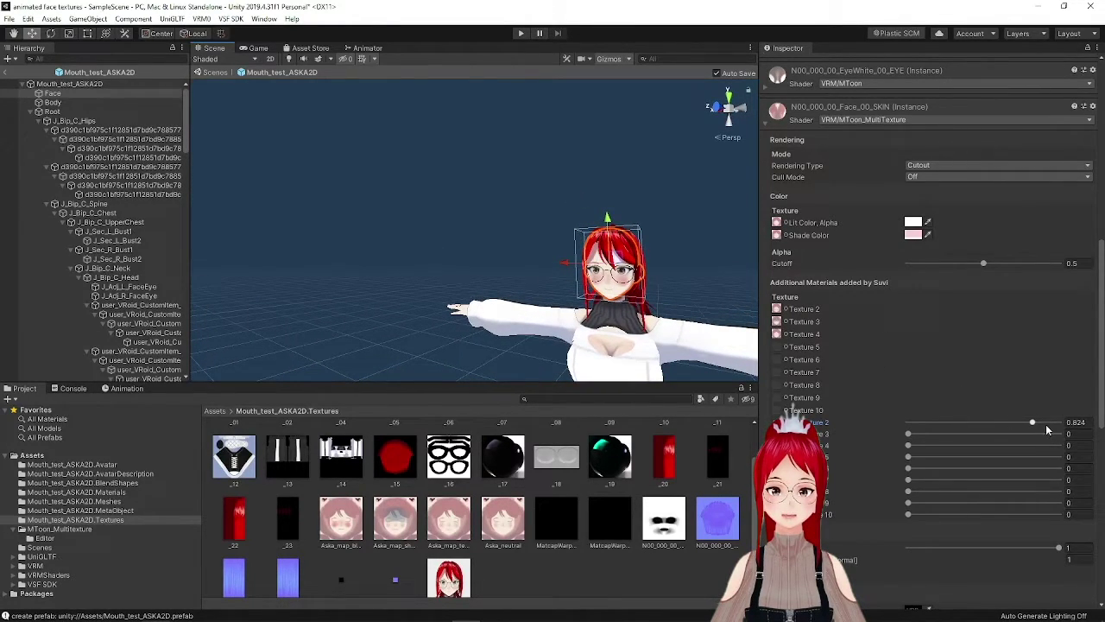
{"action": "left_click_drag", "start_coordinate": [1038, 423], "coordinate": [910, 429]}
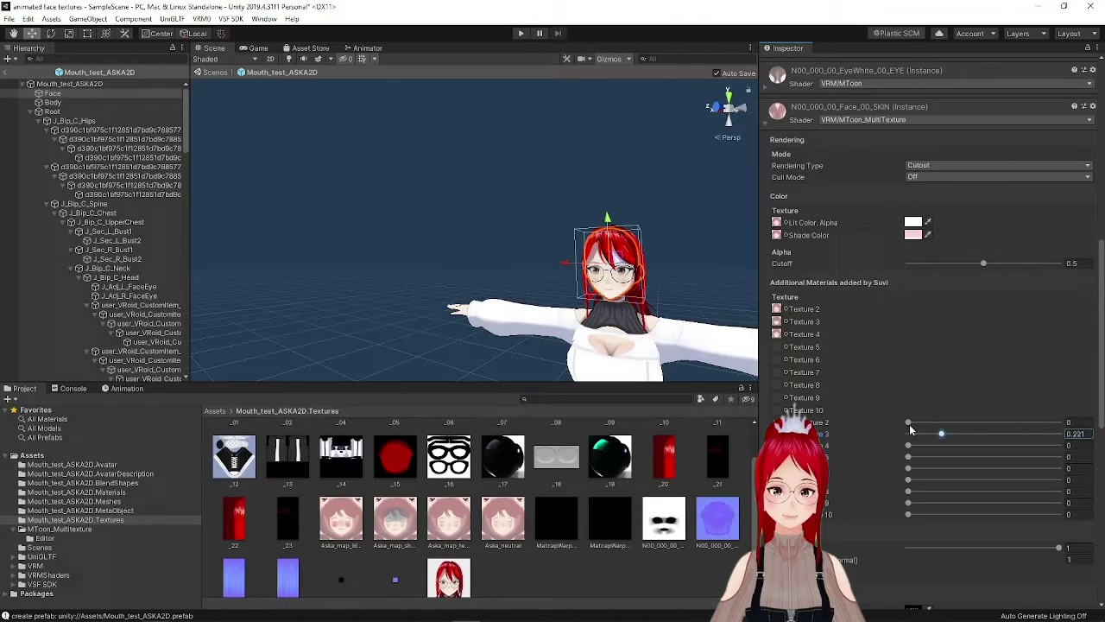
Go back to the Assets folder and enter play mode to test the avatar in the Scene view.
{"action": "left_click", "coordinate": [215, 410]}
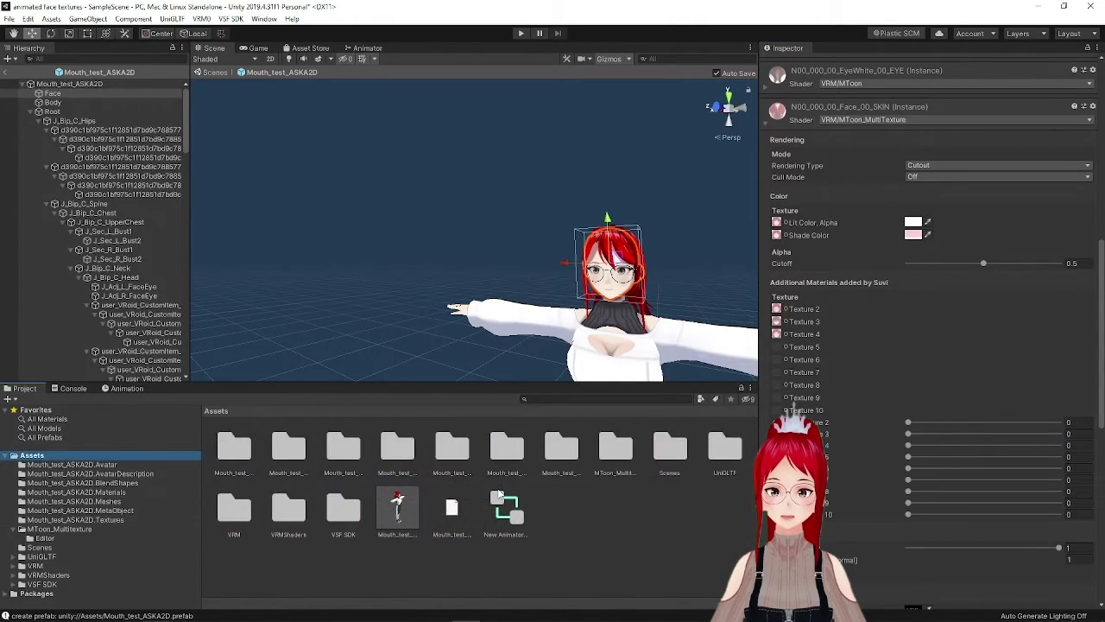
{"action": "left_click", "coordinate": [515, 36]}
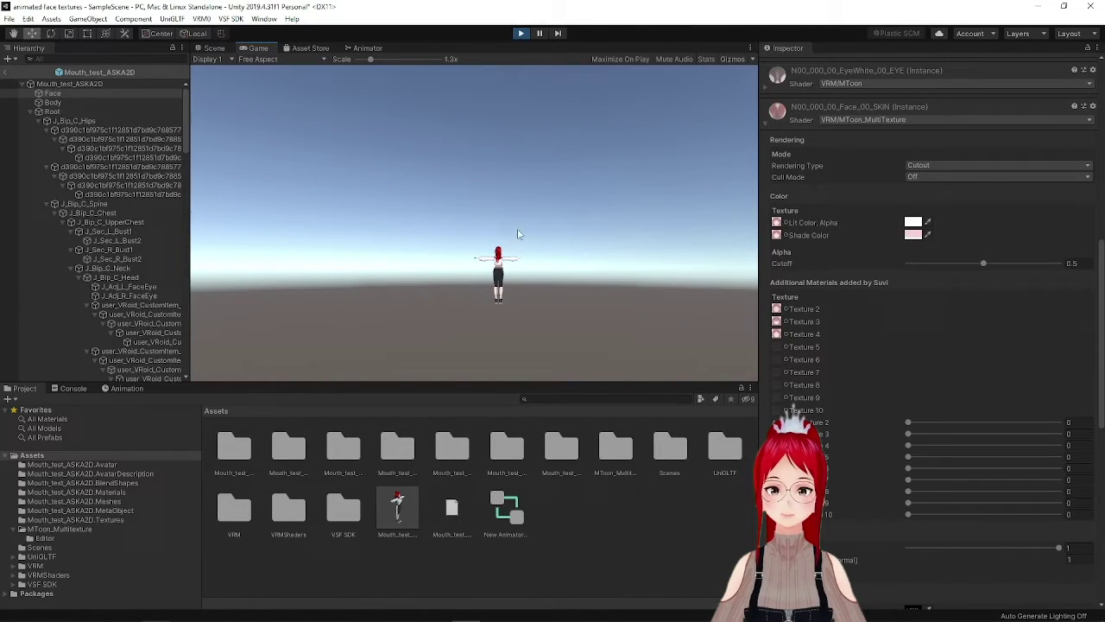
{"action": "left_click", "coordinate": [214, 48]}
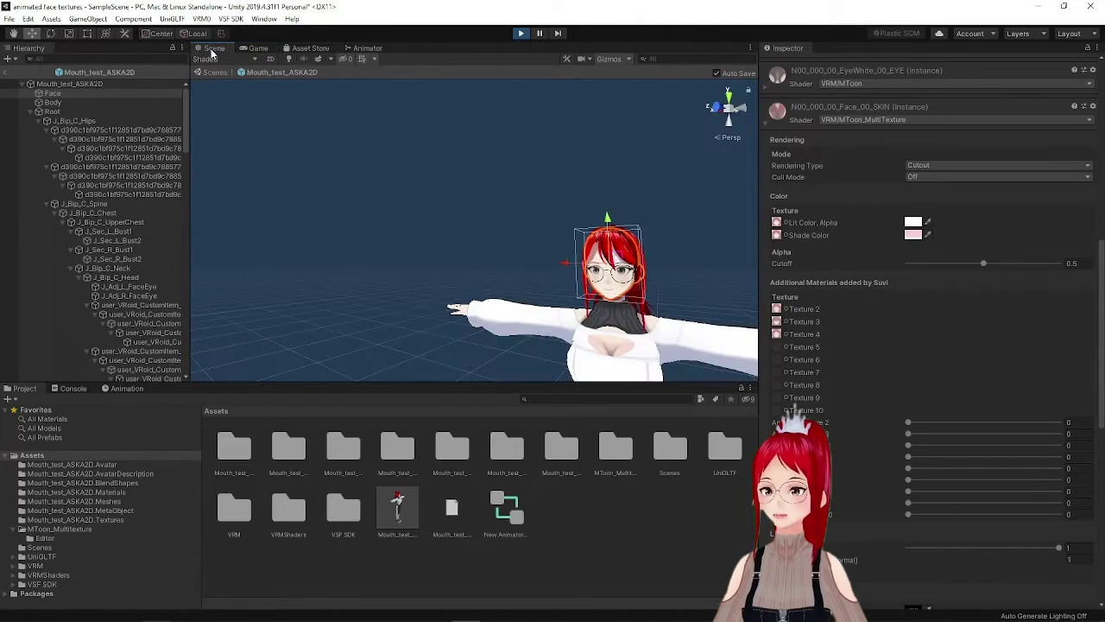
{"action": "scroll", "coordinate": [587, 337], "scroll_direction": "down", "scroll_amount": 5}
{"action": "scroll", "coordinate": [570, 337], "scroll_direction": "up", "scroll_amount": 2}
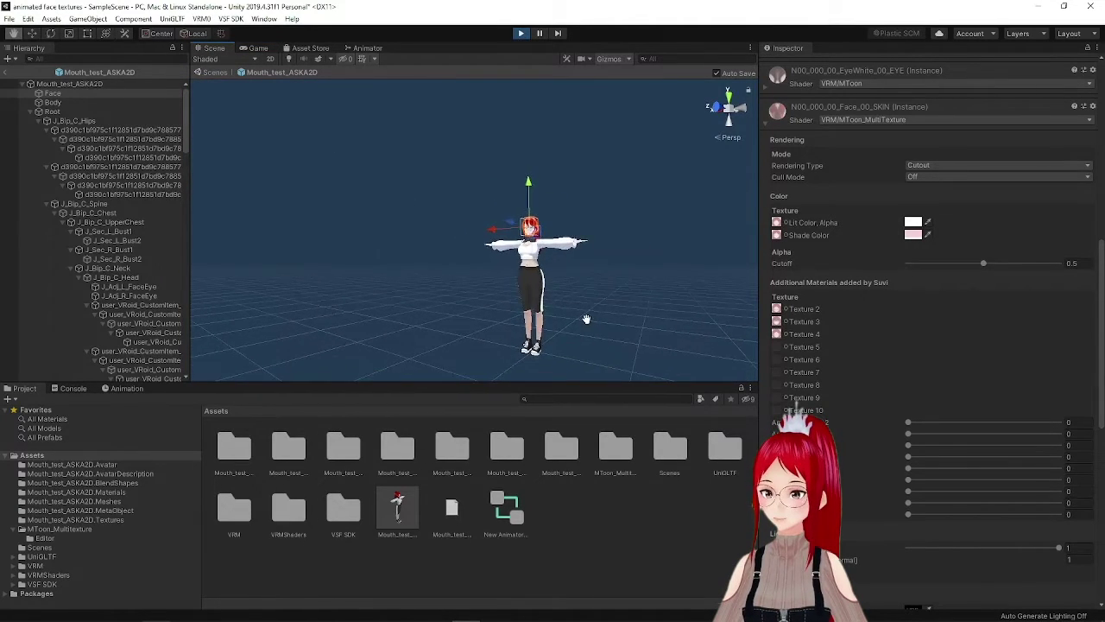
Open the Animation window from the Window menu, targeting the Face object.
{"action": "left_click", "coordinate": [521, 33]}
{"action": "left_click", "coordinate": [265, 19]}
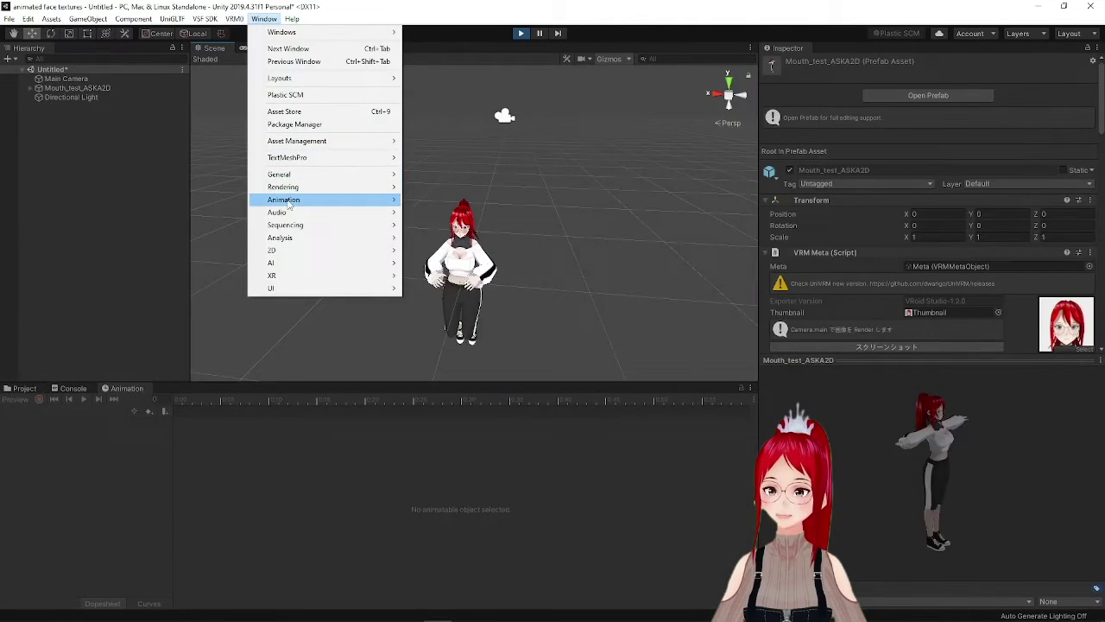
{"action": "mouse_move", "coordinate": [291, 202]}
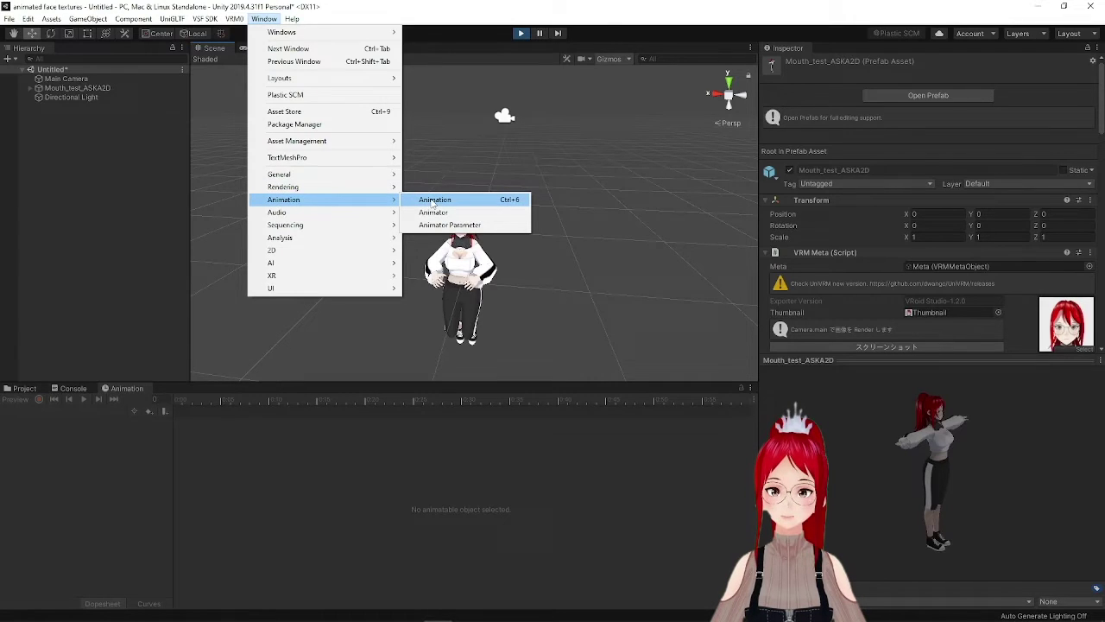
{"action": "left_click", "coordinate": [434, 202]}
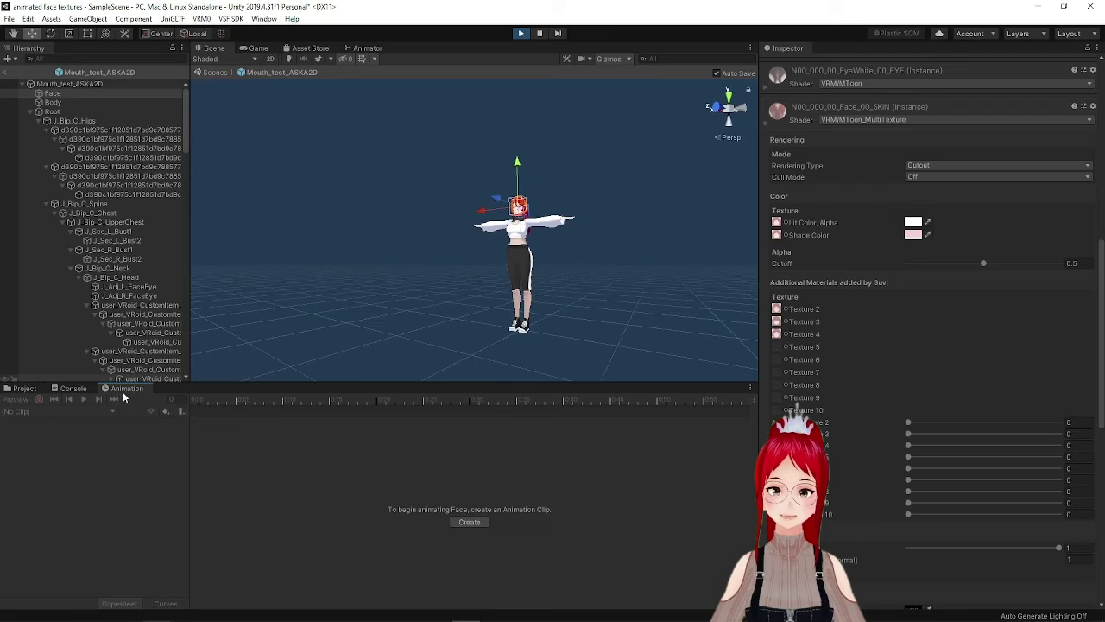
Create a new animation clip for Face and save it as Blush1 in Assets.
{"action": "left_click", "coordinate": [469, 522]}
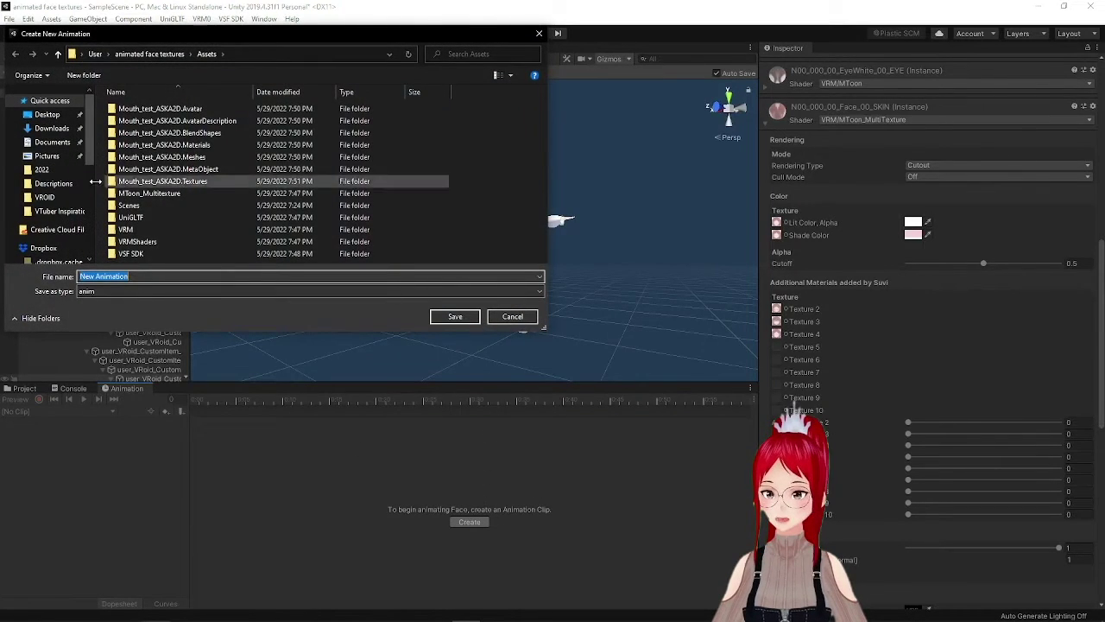
{"action": "left_click", "coordinate": [147, 277]}
{"action": "left_click_drag", "start_coordinate": [147, 277], "coordinate": [83, 276]}
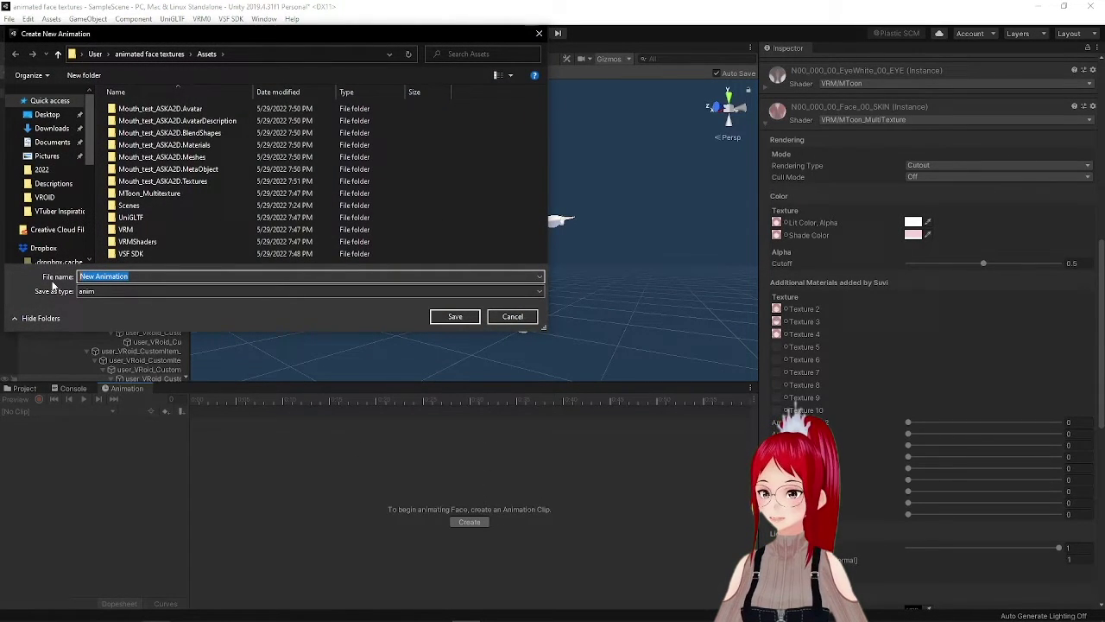
{"action": "type", "text": "Te"}
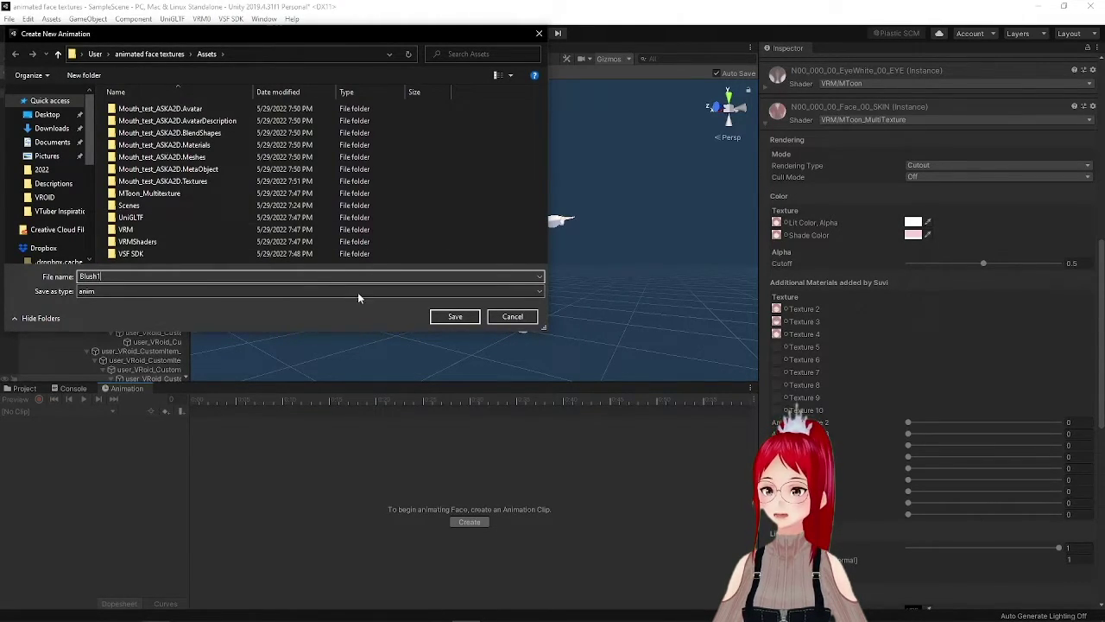
{"action": "left_click", "coordinate": [451, 316]}
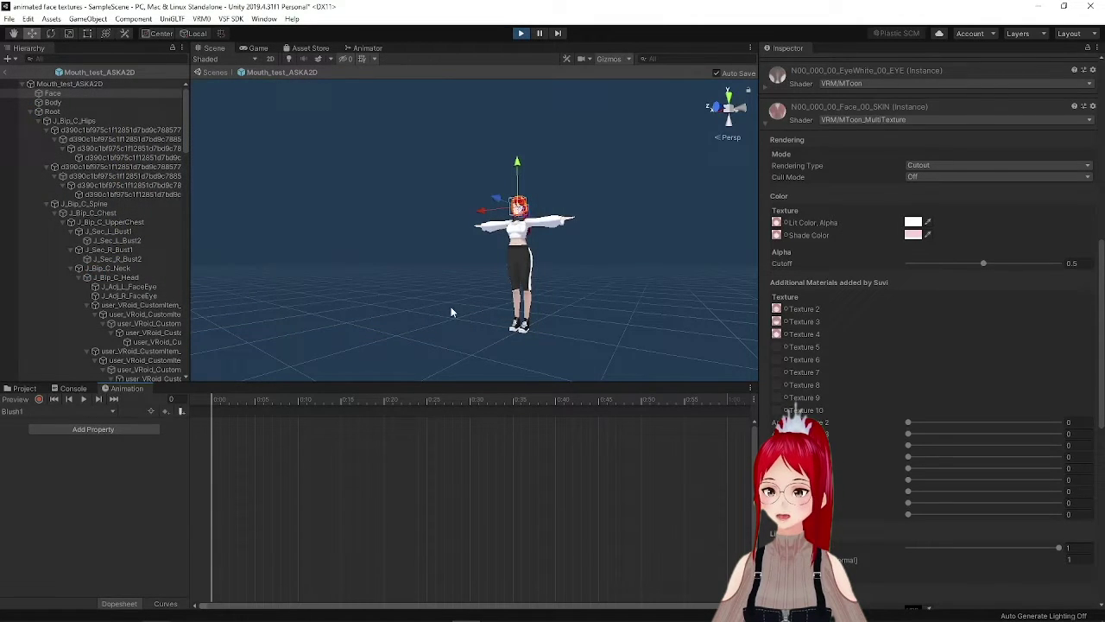
Start recording and key the first extra face texture amount at 0.
{"action": "scroll", "coordinate": [450, 313], "scroll_direction": "up", "scroll_amount": 5}
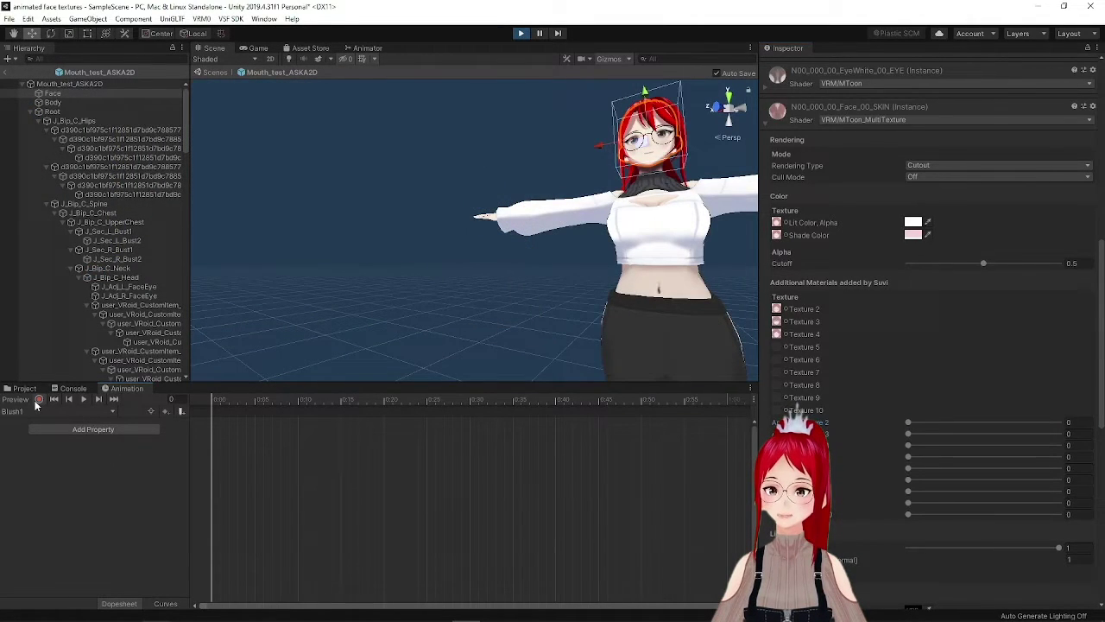
{"action": "left_click", "coordinate": [39, 399]}
{"action": "scroll", "coordinate": [565, 252], "scroll_direction": "down", "scroll_amount": 5}
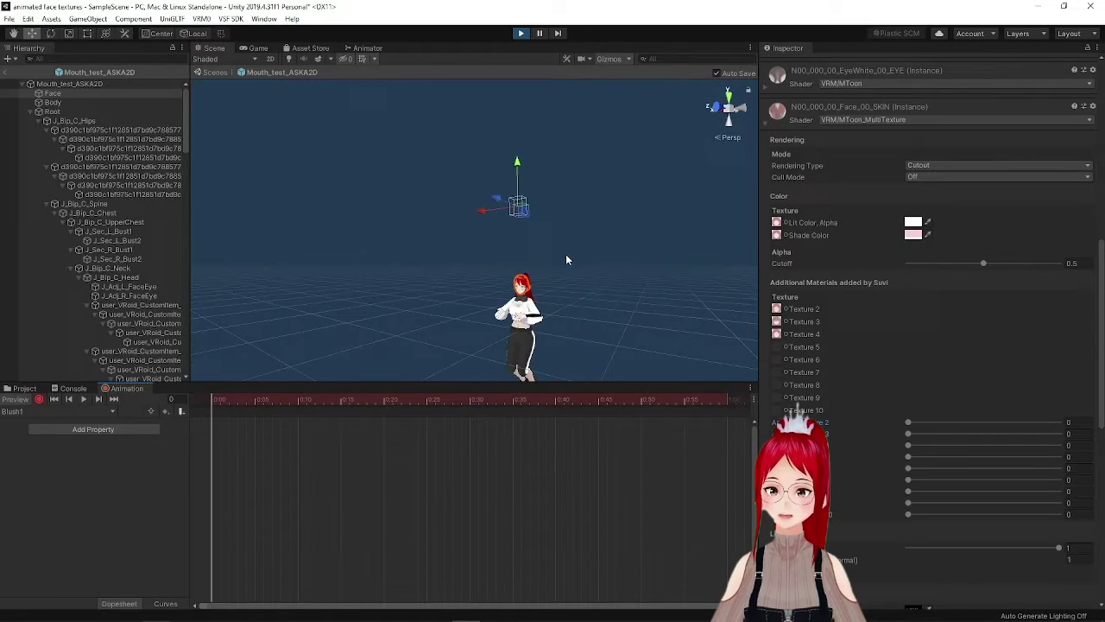
{"action": "scroll", "coordinate": [516, 263], "scroll_direction": "up", "scroll_amount": 1}
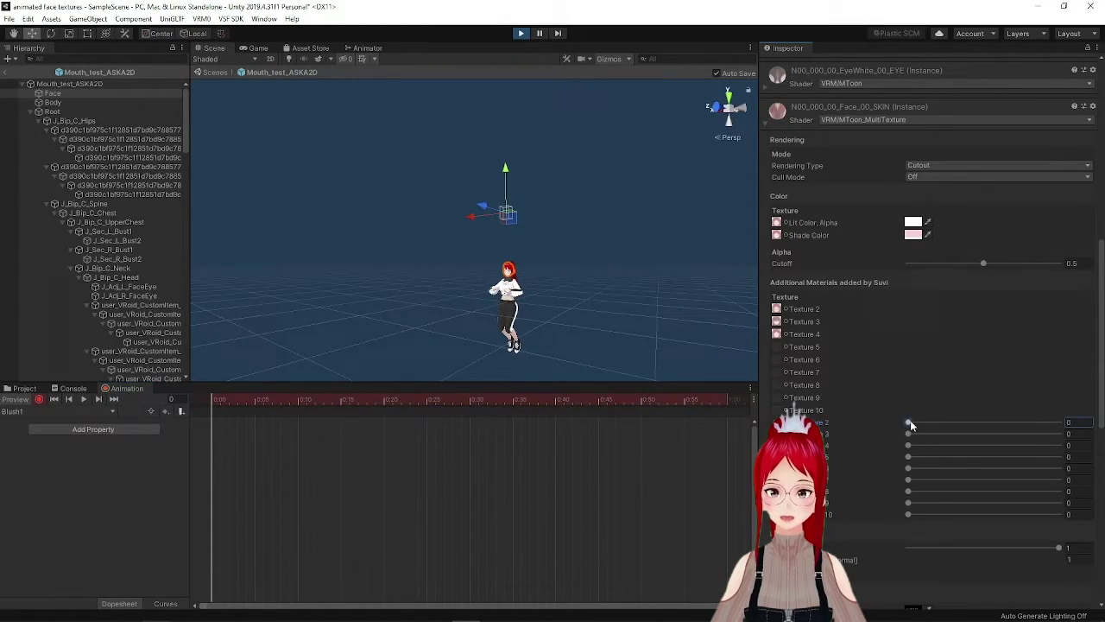
{"action": "left_click_drag", "start_coordinate": [908, 423], "coordinate": [885, 423]}
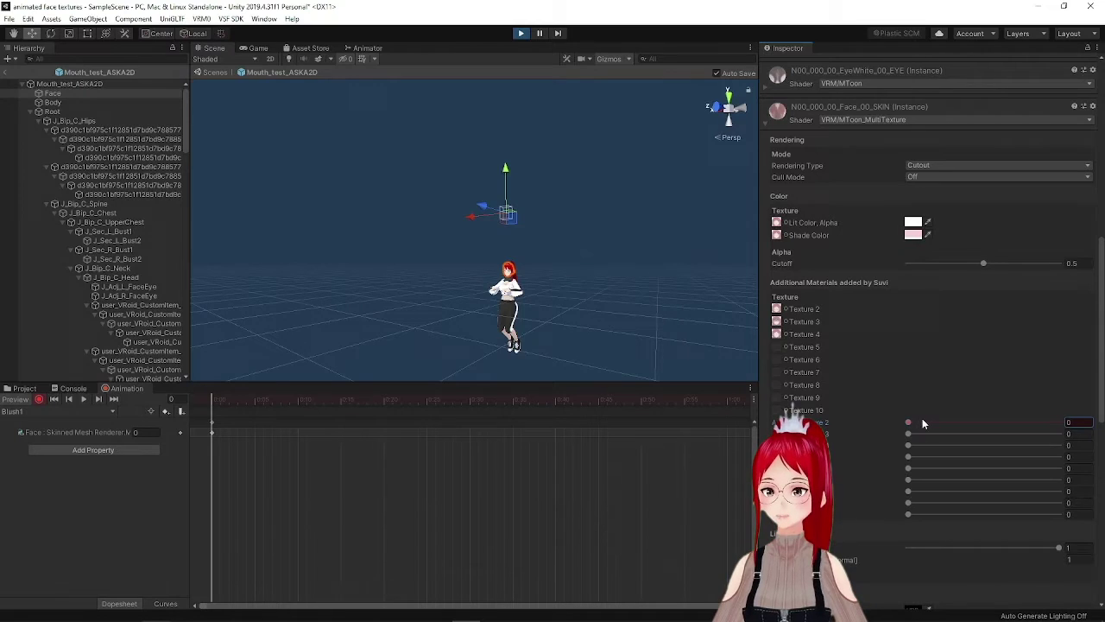
At frame 61, raise that texture amount to 1, then stop recording.
{"action": "left_click", "coordinate": [734, 401]}
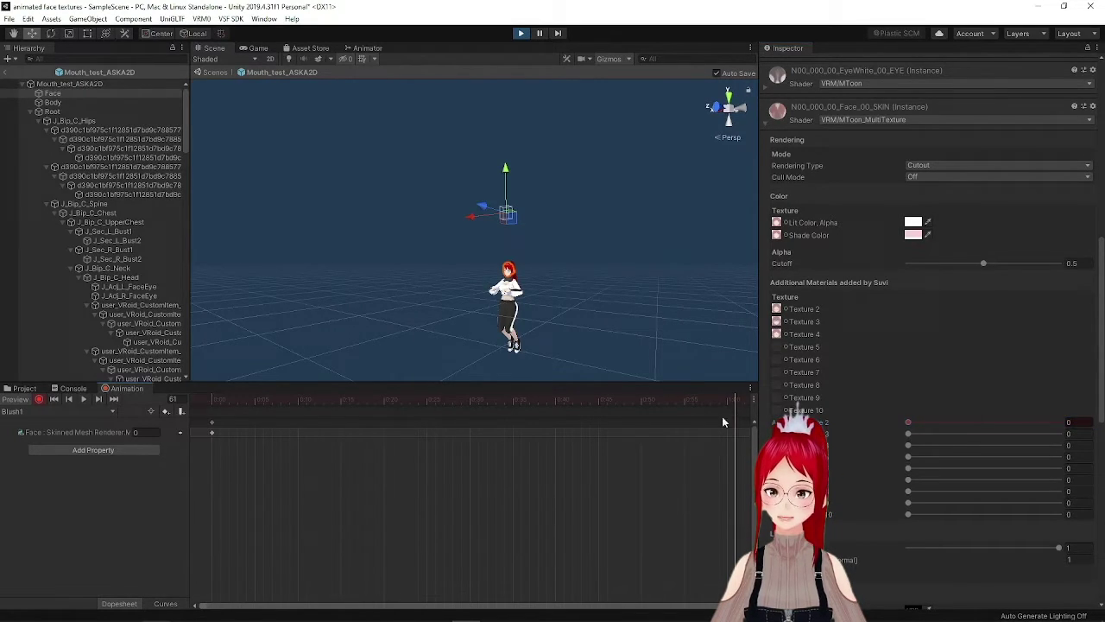
{"action": "left_click_drag", "start_coordinate": [906, 422], "coordinate": [1066, 421]}
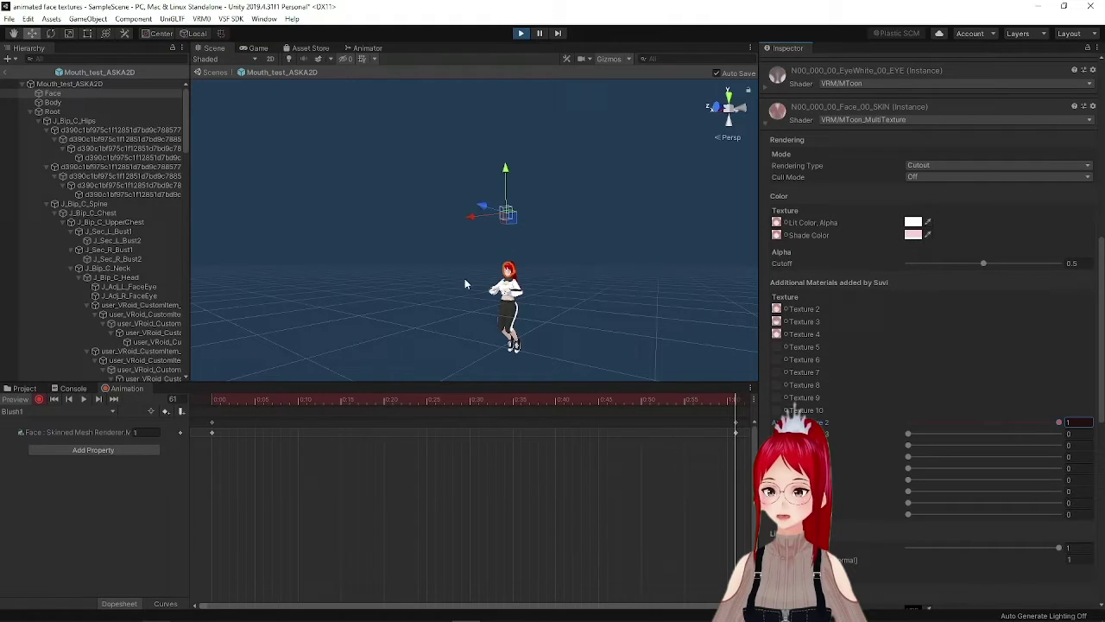
{"action": "scroll", "coordinate": [518, 313], "scroll_direction": "up", "scroll_amount": 1}
{"action": "scroll", "coordinate": [530, 320], "scroll_direction": "up", "scroll_amount": 2}
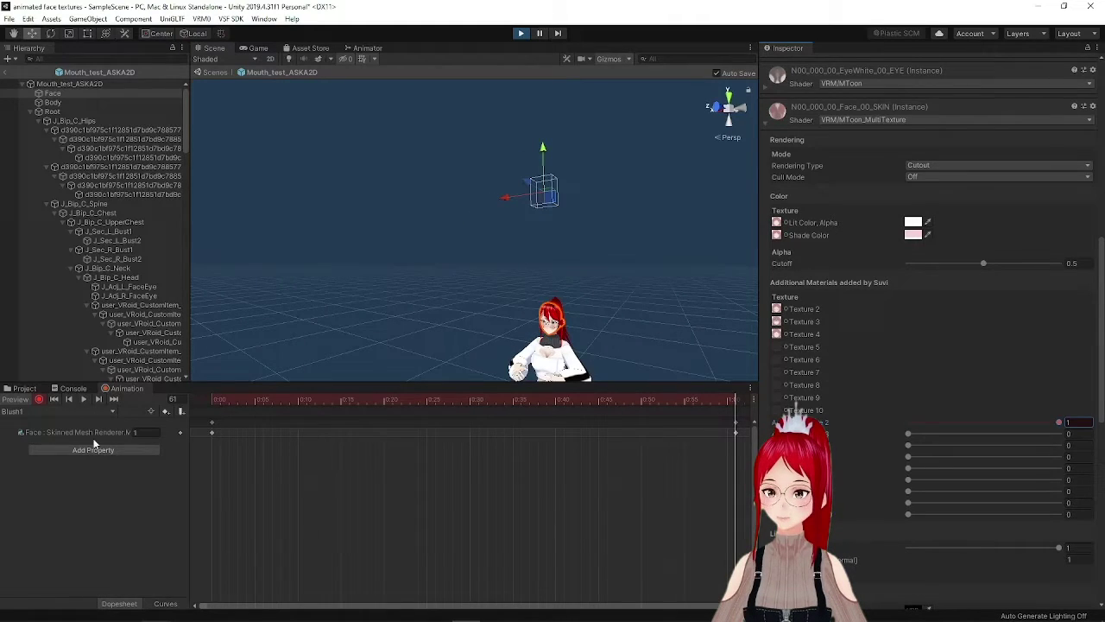
{"action": "left_click", "coordinate": [39, 399]}
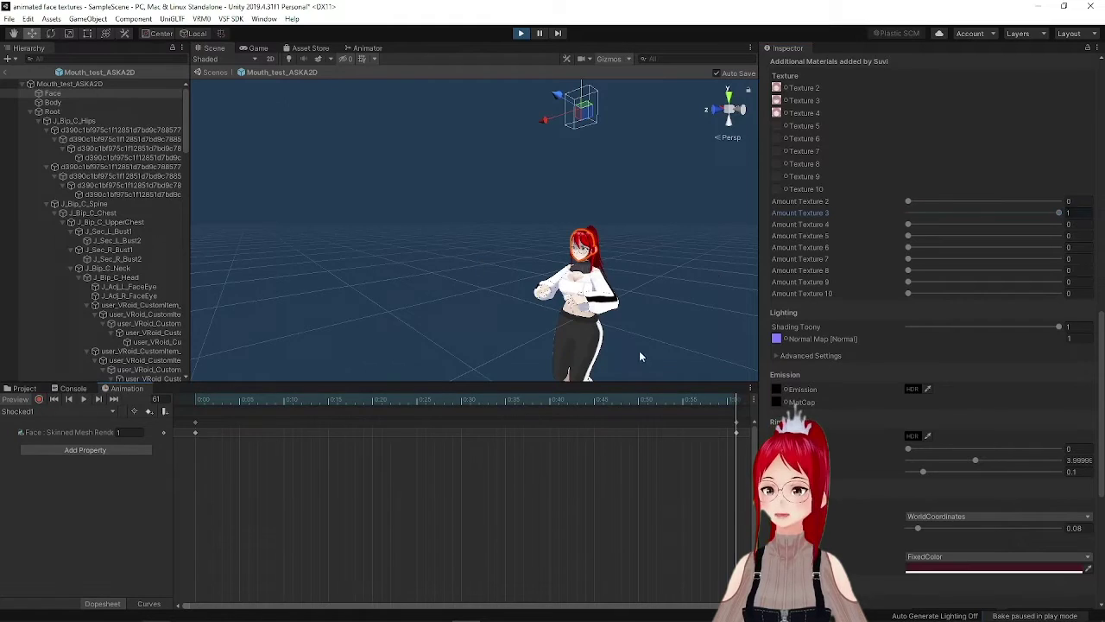
Create clip cry1 with Amount Texture 4 keyed to 1 at frame 61, then exit play mode.
{"action": "left_click", "coordinate": [60, 410]}
{"action": "left_click", "coordinate": [39, 451]}
{"action": "type", "text": "cry1"}
{"action": "left_click", "coordinate": [442, 313]}
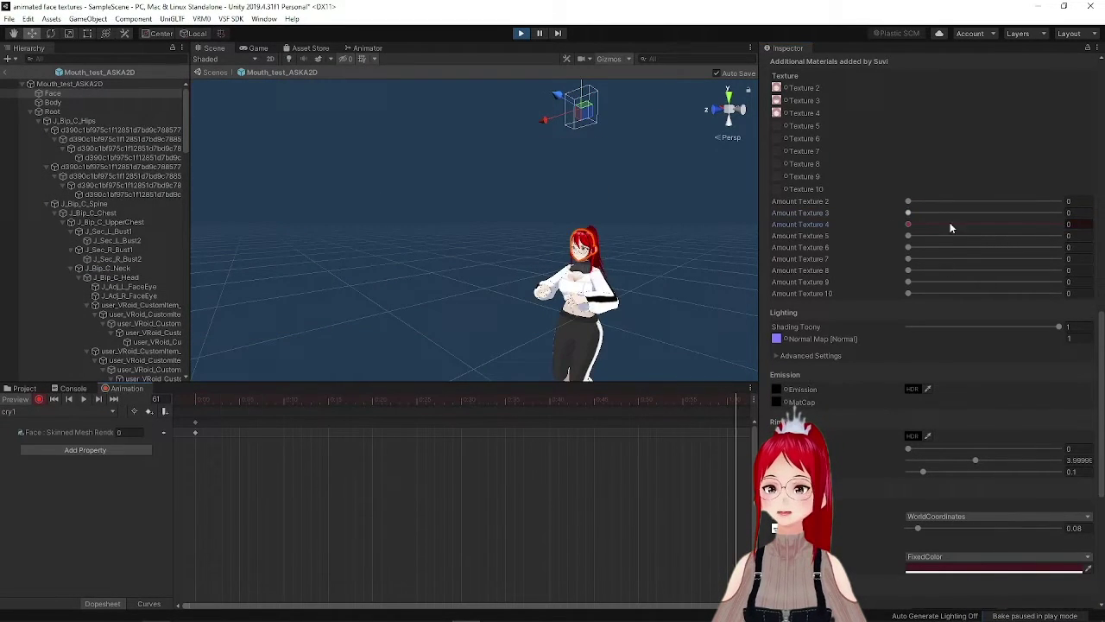
{"action": "left_click_drag", "start_coordinate": [951, 228], "coordinate": [1070, 226]}
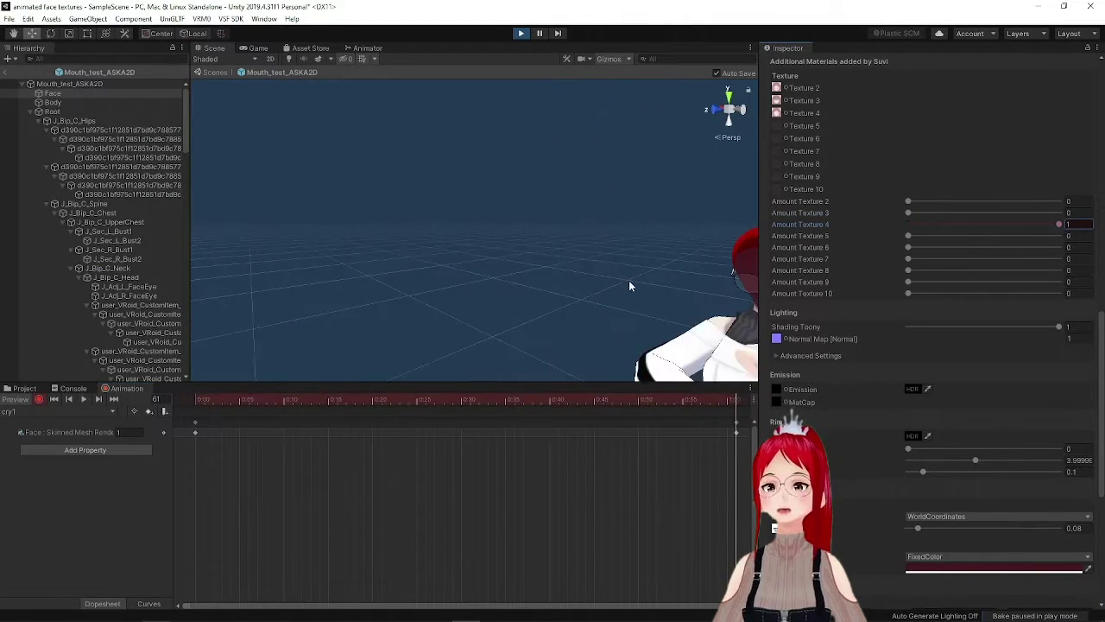
{"action": "left_click", "coordinate": [521, 33]}
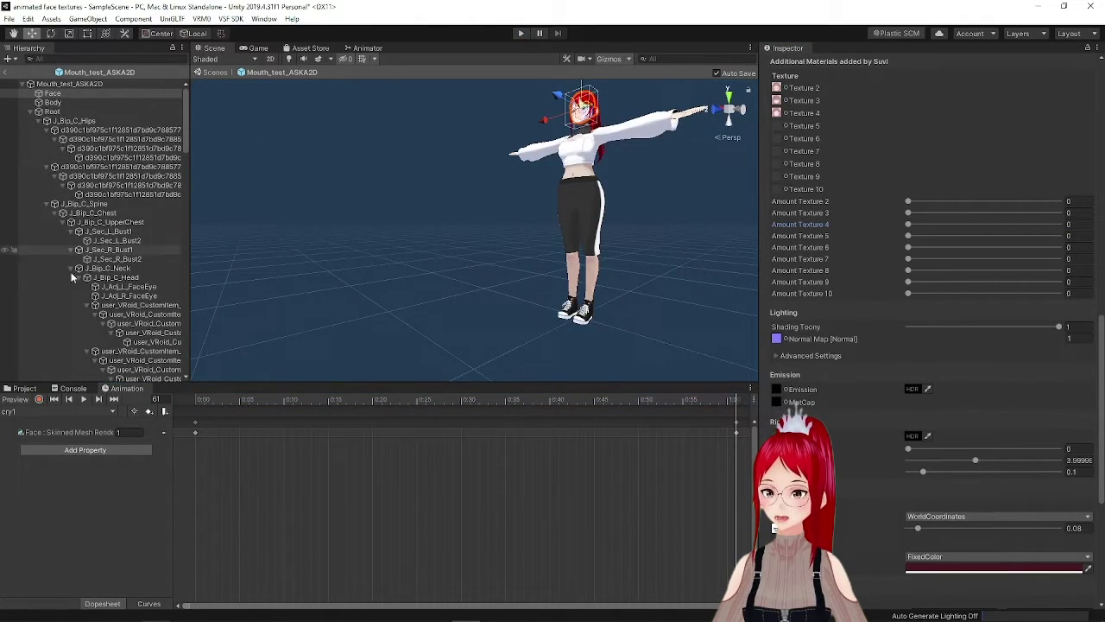
Turn off Loop Time for the Blush1 and cry1 animation clips.
{"action": "left_click", "coordinate": [24, 387]}
{"action": "left_click", "coordinate": [228, 492]}
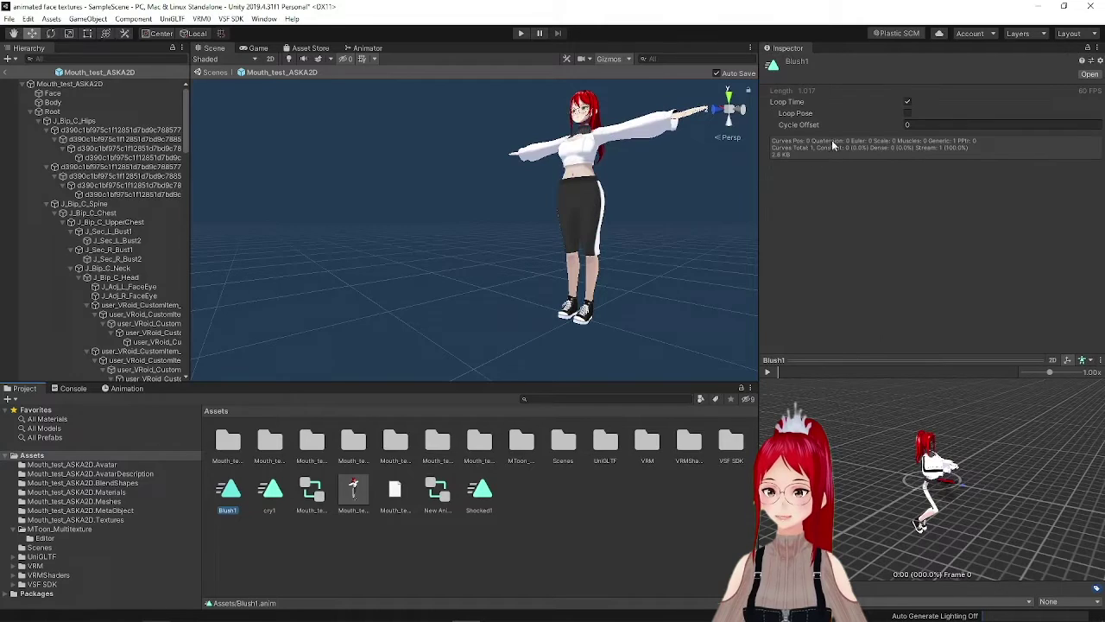
{"action": "left_click", "coordinate": [907, 102]}
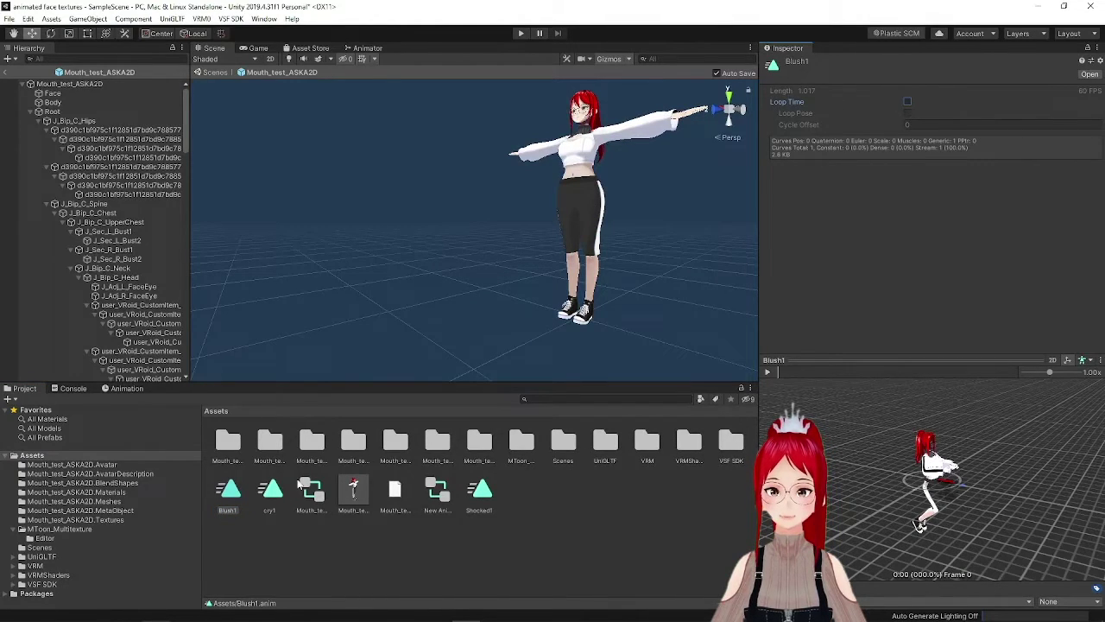
{"action": "left_click", "coordinate": [270, 490]}
{"action": "left_click", "coordinate": [908, 102]}
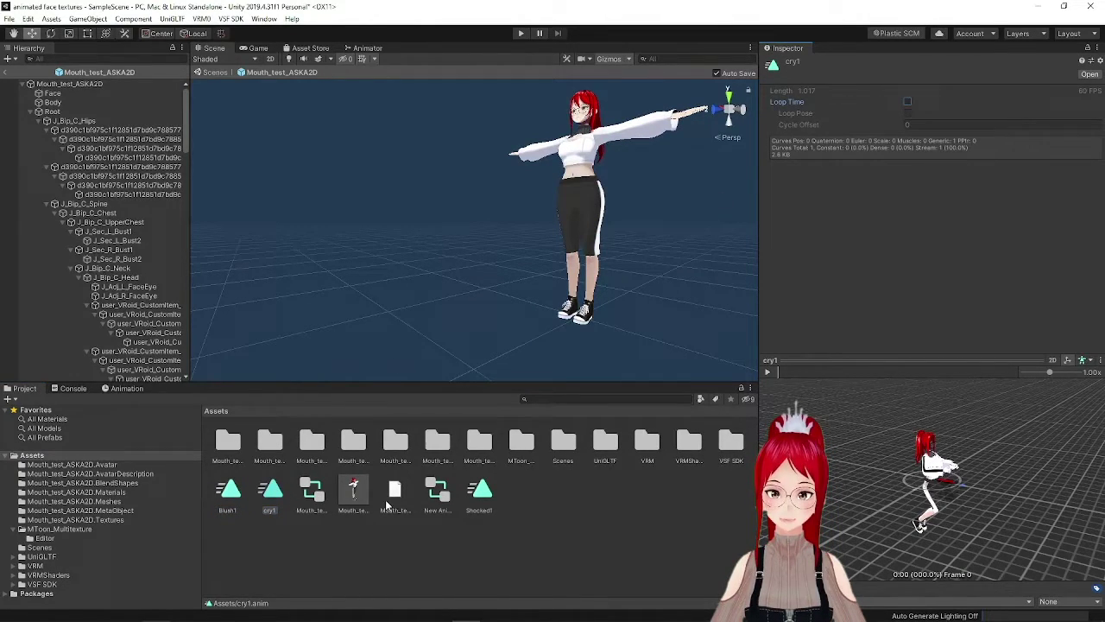
{"action": "left_click", "coordinate": [480, 490]}
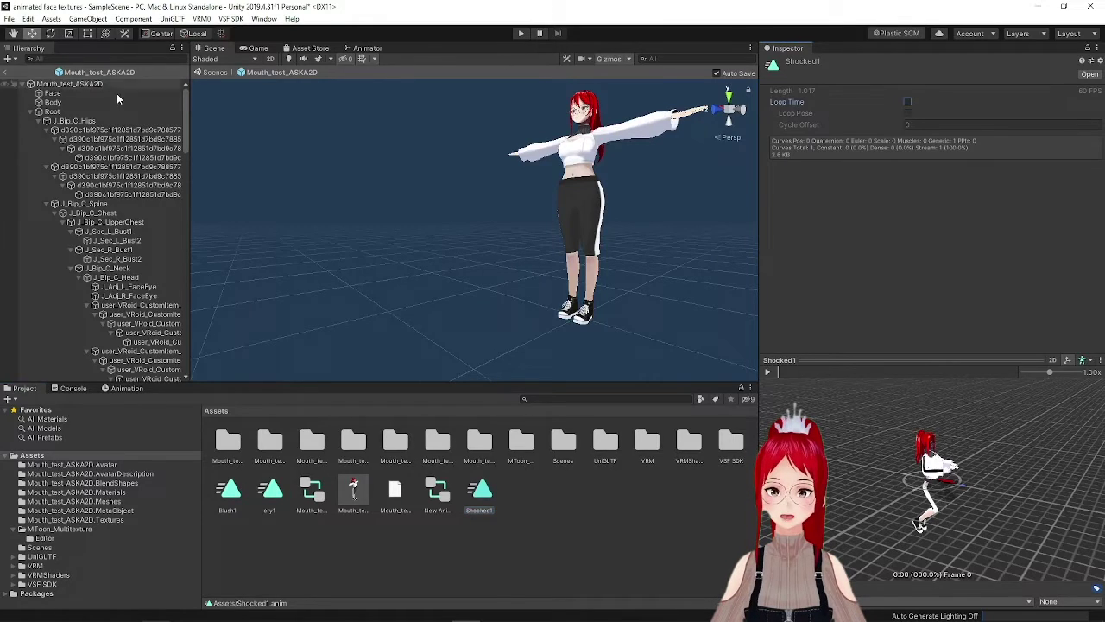
Select Mouth_test_ASKA2D and open its BlendShape asset from the BlendShapes folder.
{"action": "left_click", "coordinate": [69, 83]}
{"action": "left_click", "coordinate": [82, 482]}
{"action": "left_click", "coordinate": [311, 443]}
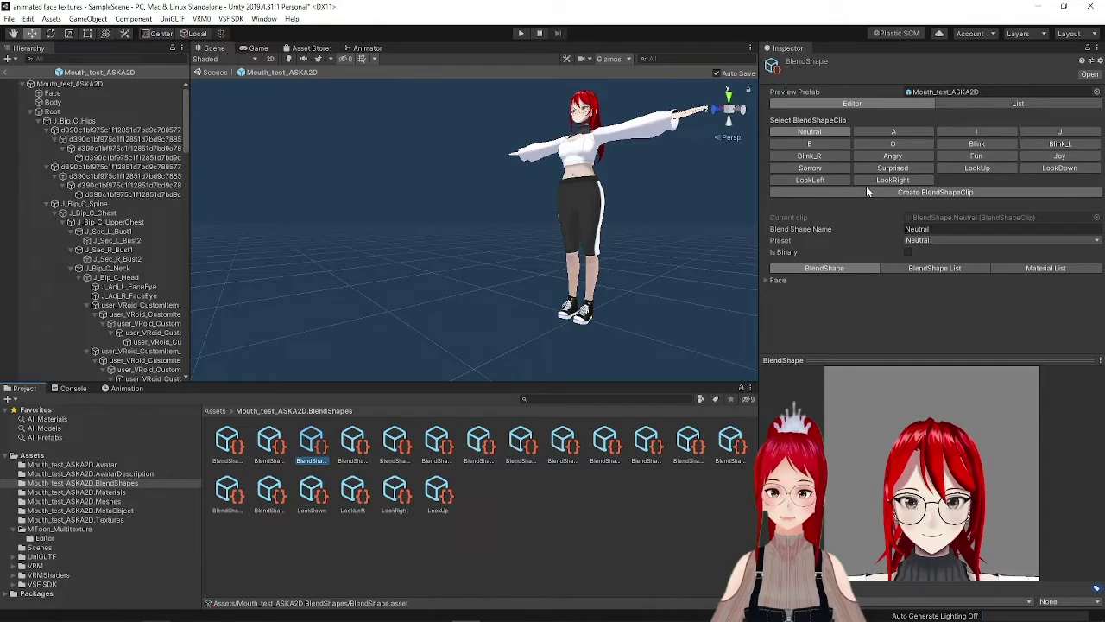
Save new BlendShape clips named Blush1, shocked1 and Cry1 in the BlendShapes folder.
{"action": "left_click", "coordinate": [889, 192]}
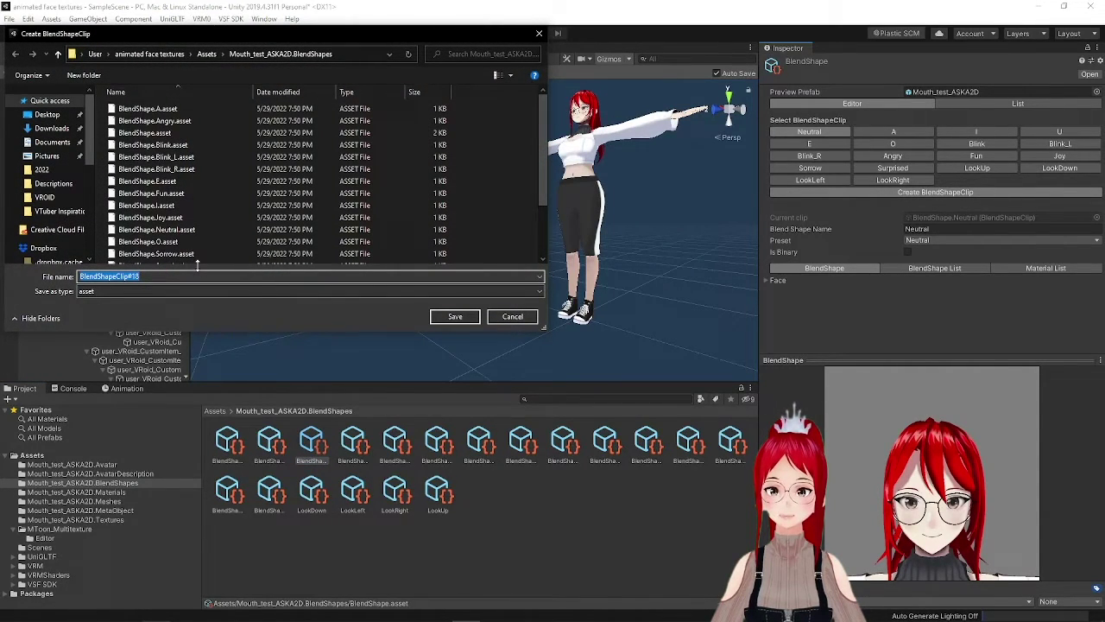
{"action": "type", "text": "Blush"}
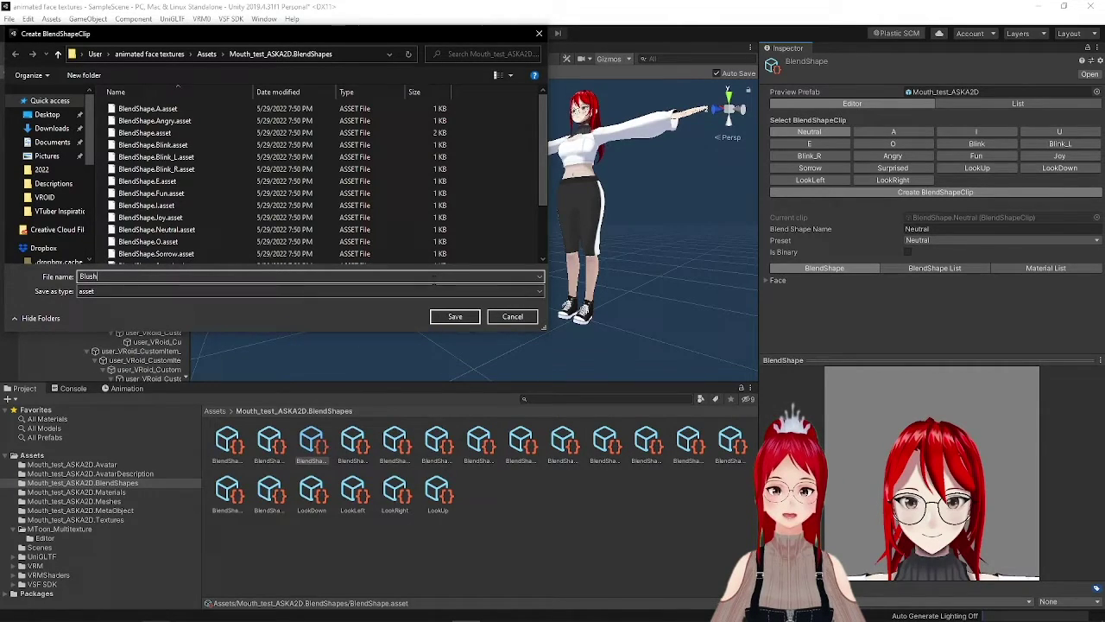
{"action": "type", "text": "1"}
{"action": "key", "text": "Return"}
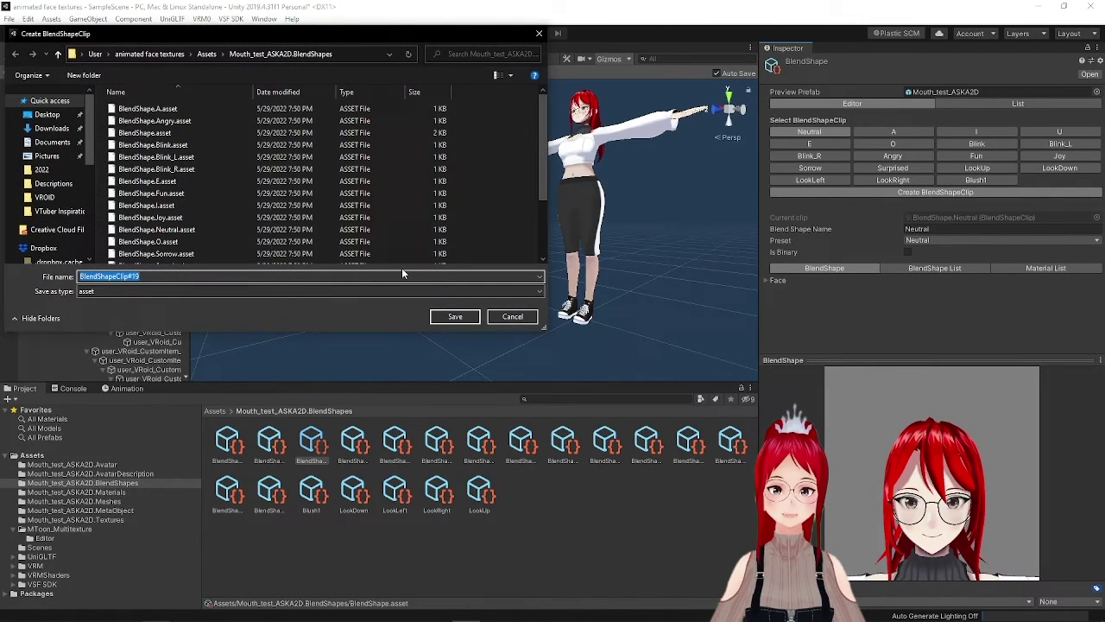
{"action": "type", "text": "Shocked1"}
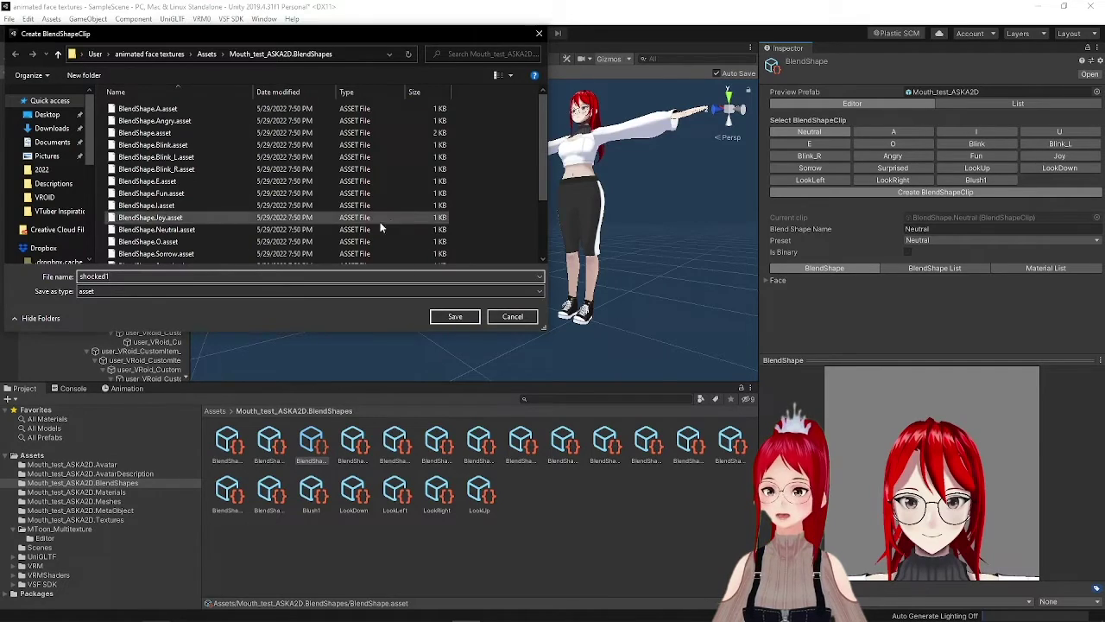
{"action": "left_click", "coordinate": [455, 316]}
{"action": "left_click", "coordinate": [969, 191]}
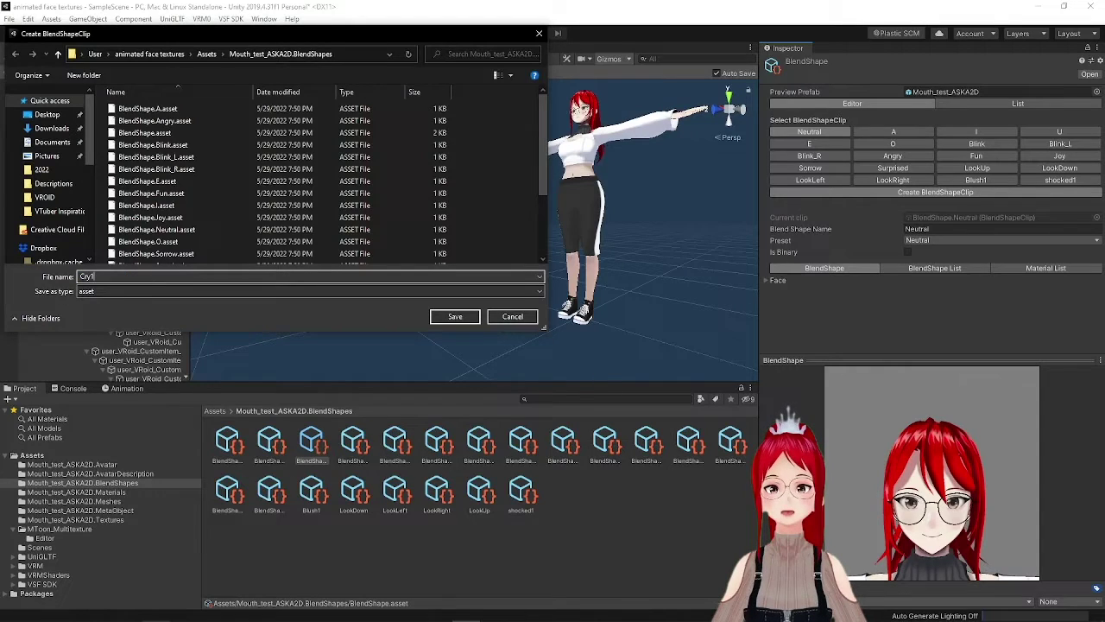
{"action": "type", "text": "Cry1"}
{"action": "left_click", "coordinate": [466, 317]}
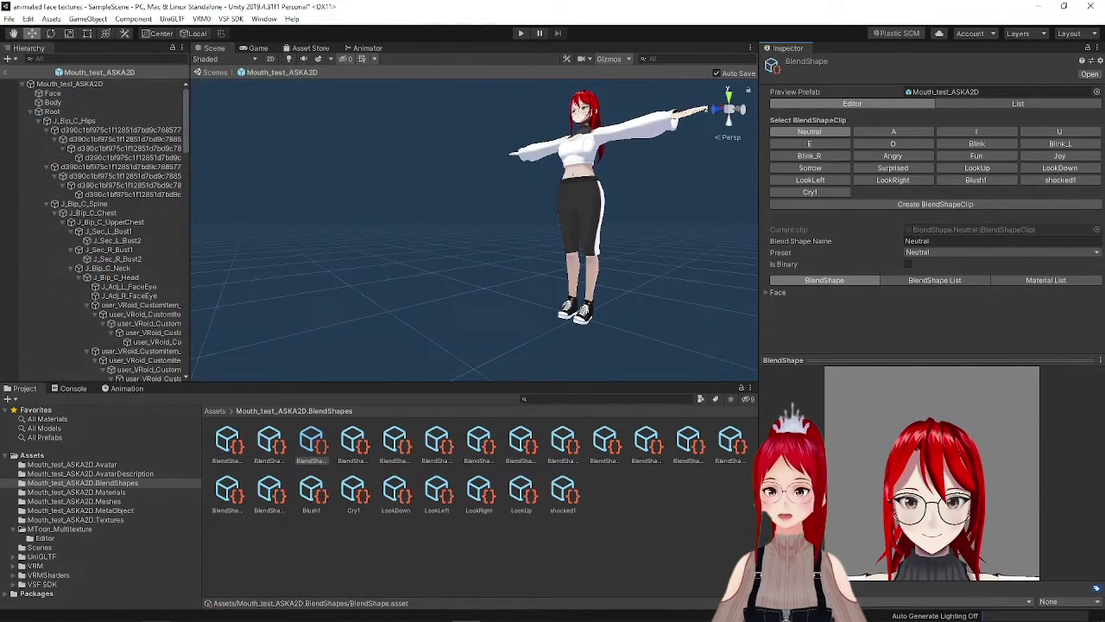
Add a VSF_Animations component to Mouth_test_ASKA2D and give its list one entry.
{"action": "left_click", "coordinate": [576, 216]}
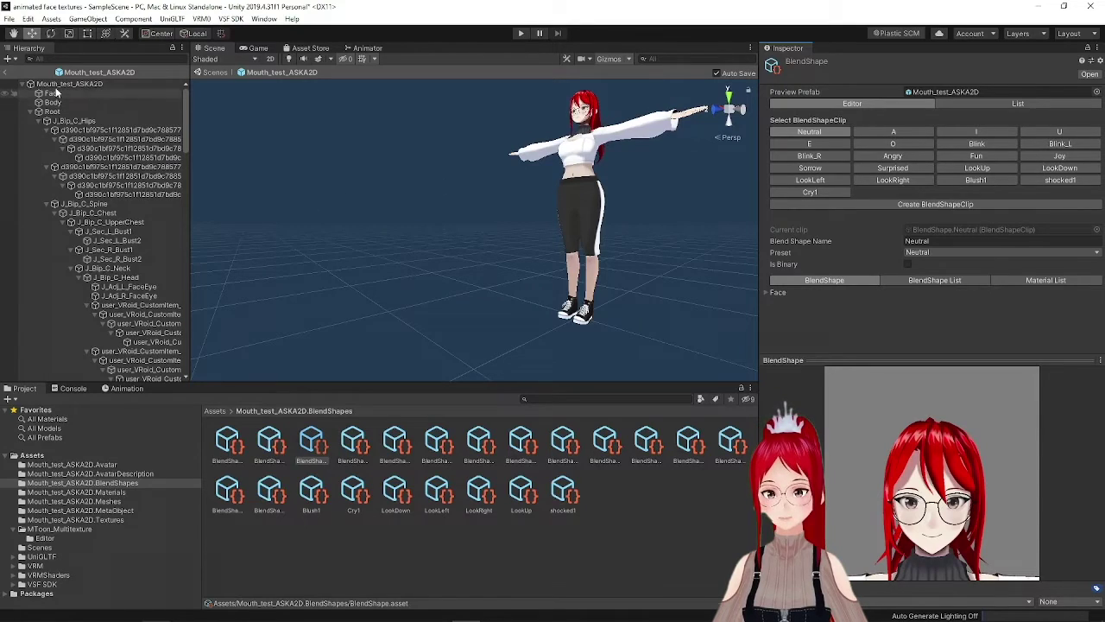
{"action": "scroll", "coordinate": [903, 275], "scroll_direction": "down", "scroll_amount": 10}
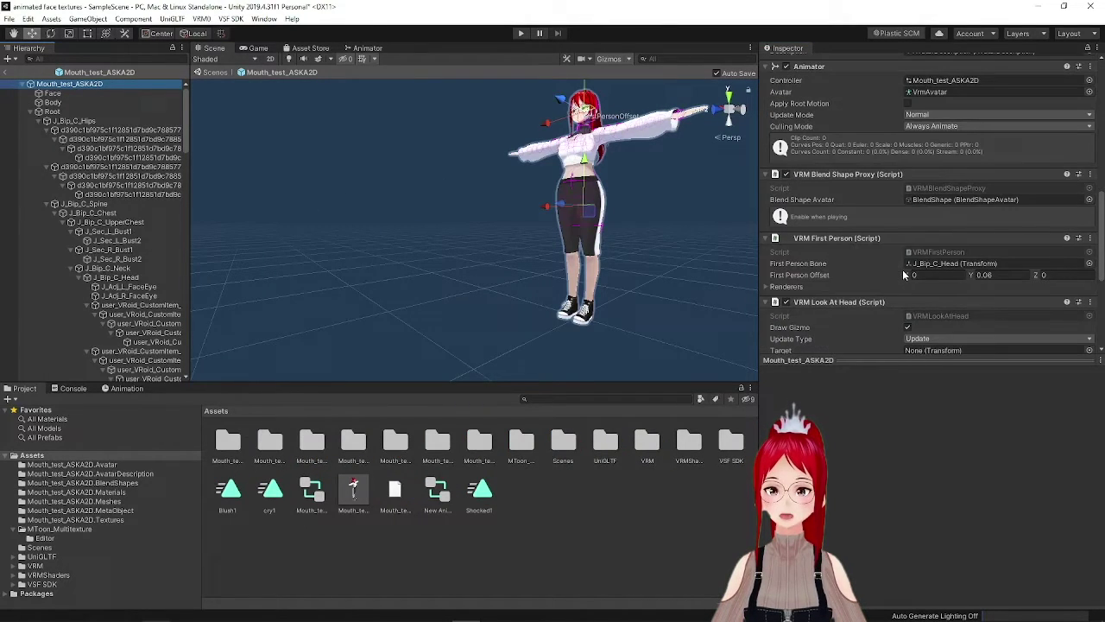
{"action": "left_click", "coordinate": [929, 339]}
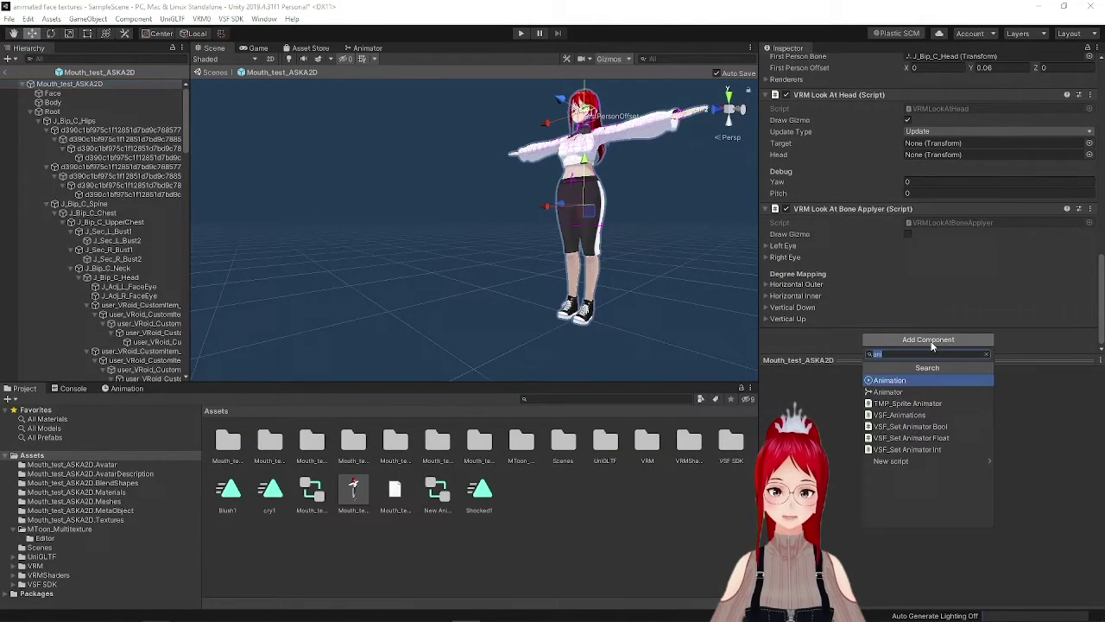
{"action": "left_click", "coordinate": [905, 393]}
{"action": "left_click", "coordinate": [656, 273]}
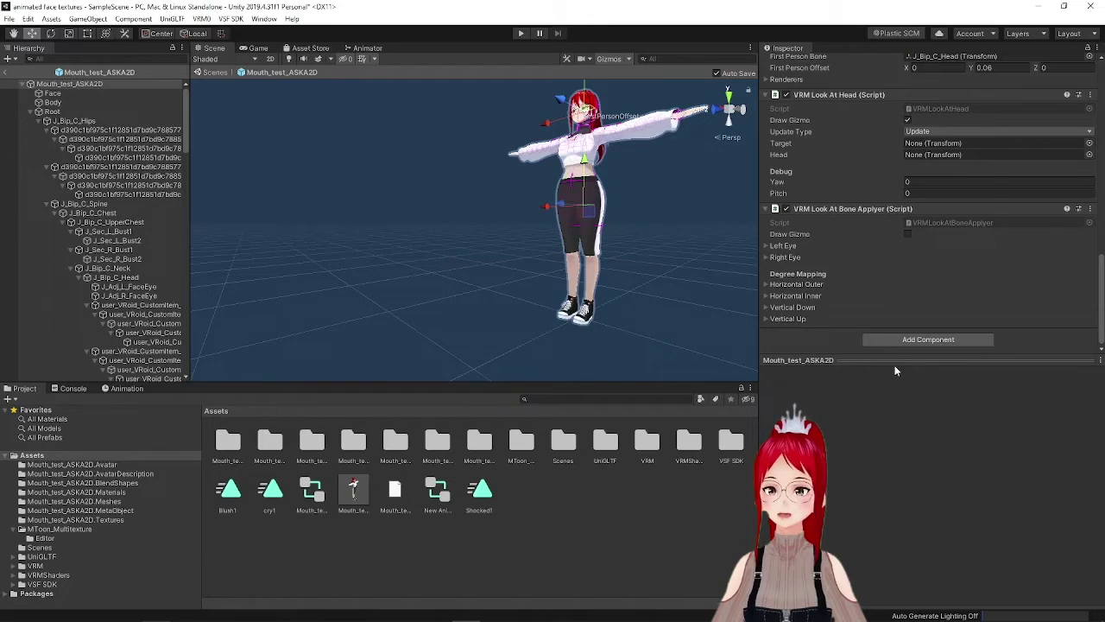
{"action": "left_click", "coordinate": [925, 338]}
{"action": "left_click", "coordinate": [920, 416]}
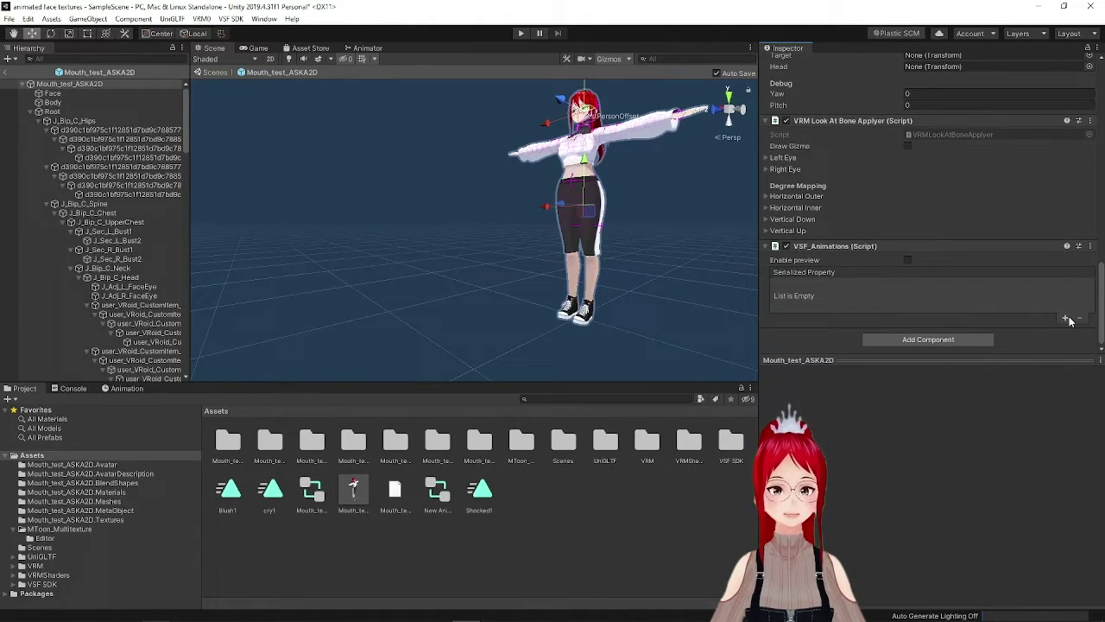
{"action": "left_click", "coordinate": [1065, 318]}
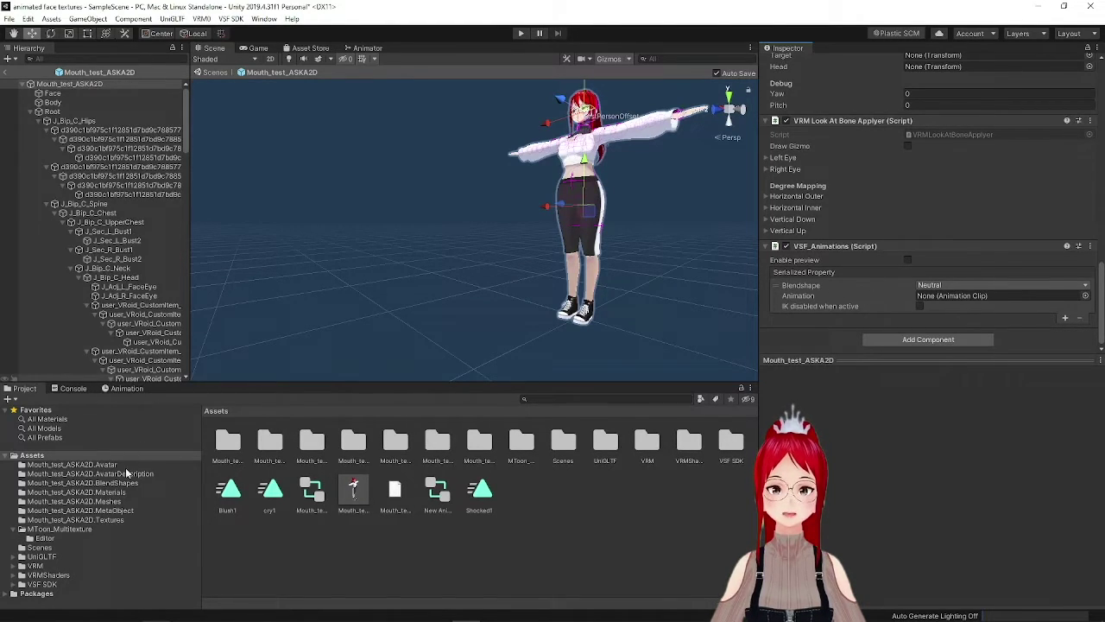
Map the first VSF_Animations entry's Blush1 blendshape to the Blush1 clip.
{"action": "left_click", "coordinate": [95, 483]}
{"action": "left_click", "coordinate": [932, 285]}
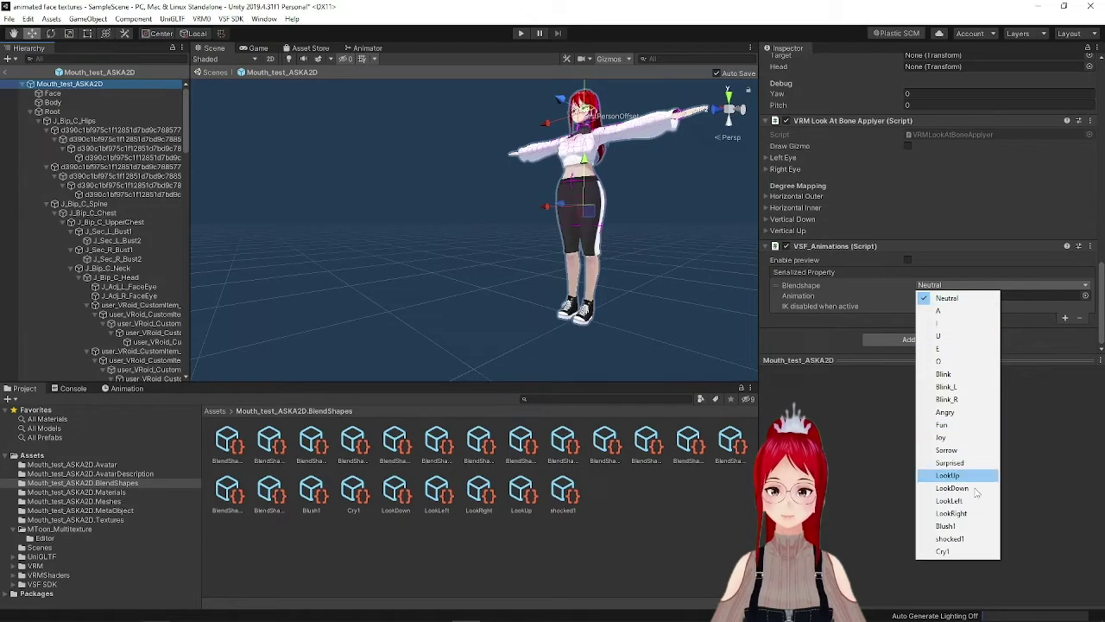
{"action": "left_click", "coordinate": [945, 525]}
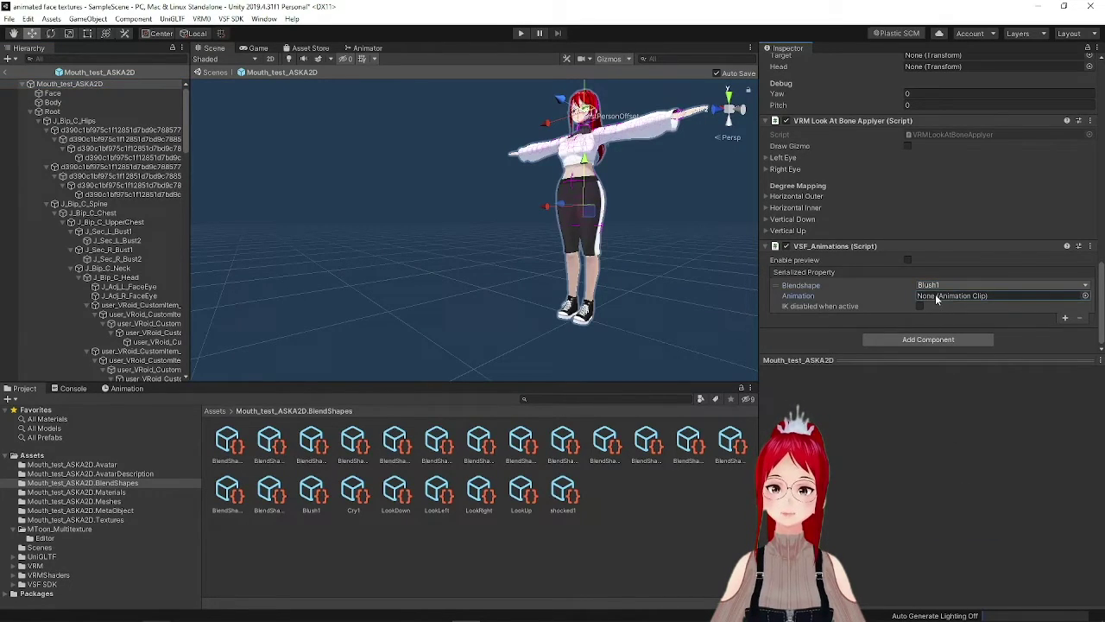
{"action": "left_click", "coordinate": [1085, 295]}
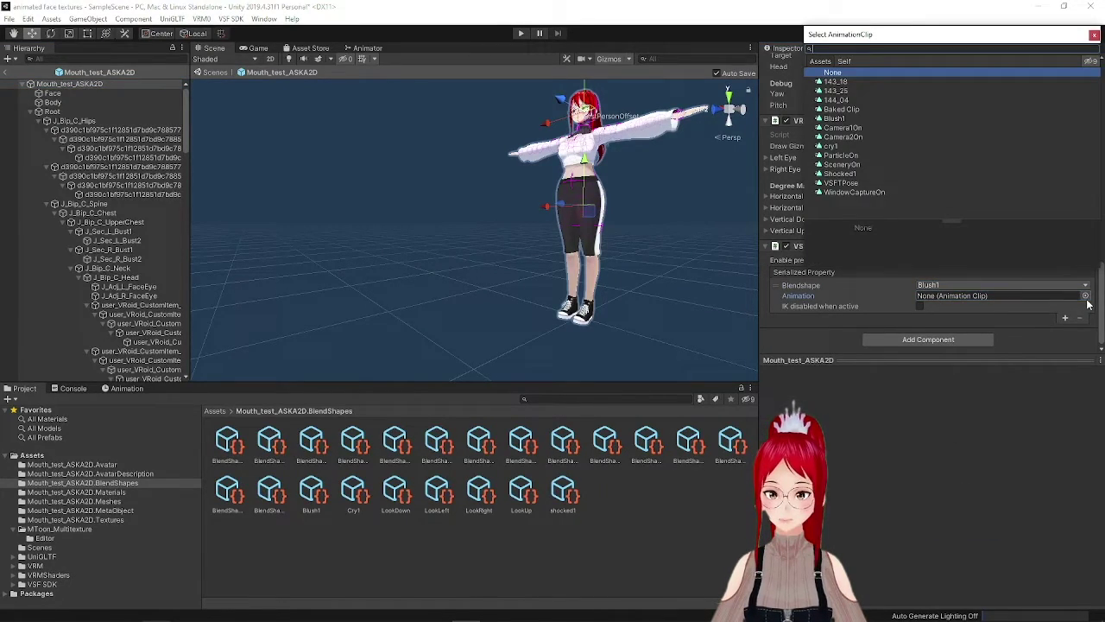
{"action": "left_click", "coordinate": [847, 118]}
{"action": "left_click", "coordinate": [851, 432]}
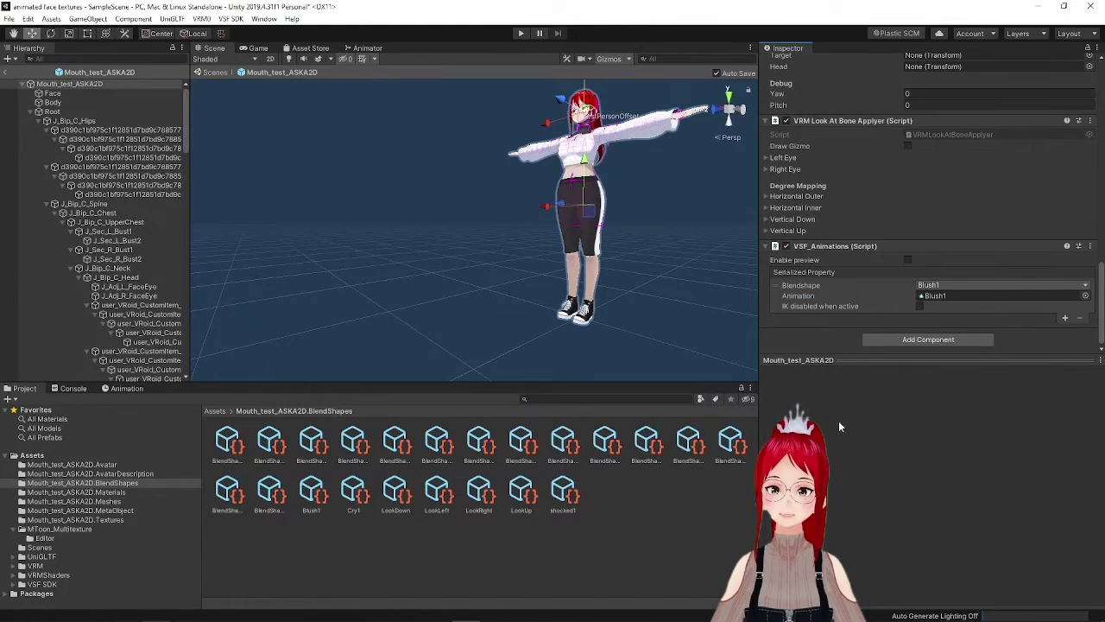
Add a second entry pairing the shocked1 blendshape with the Shocked1 clip.
{"action": "left_click", "coordinate": [1065, 317]}
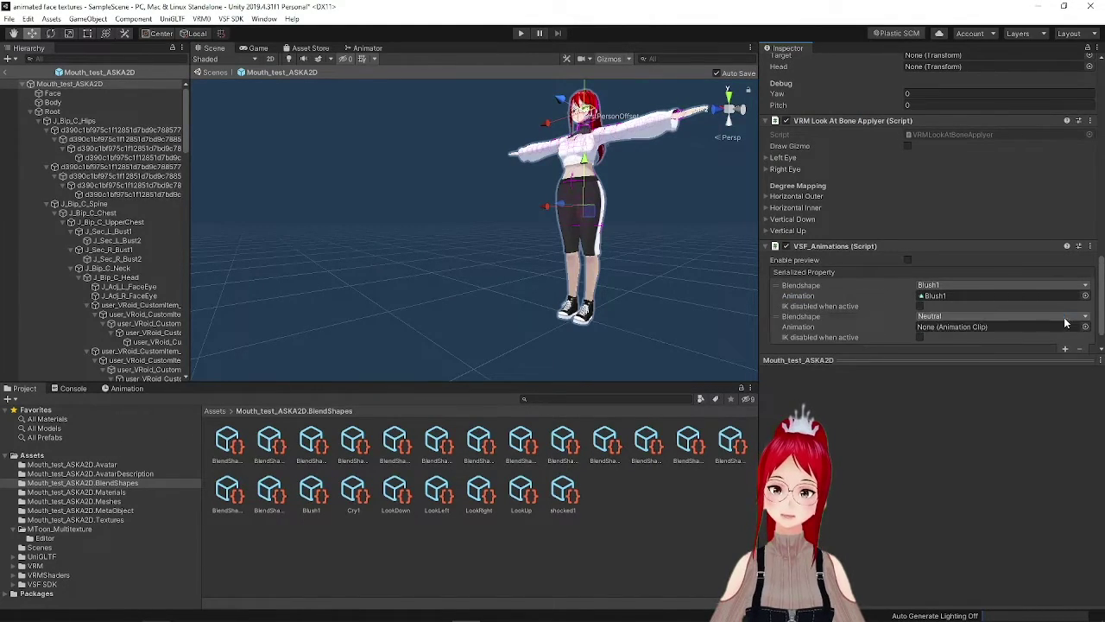
{"action": "left_click", "coordinate": [982, 316]}
{"action": "left_click", "coordinate": [956, 557]}
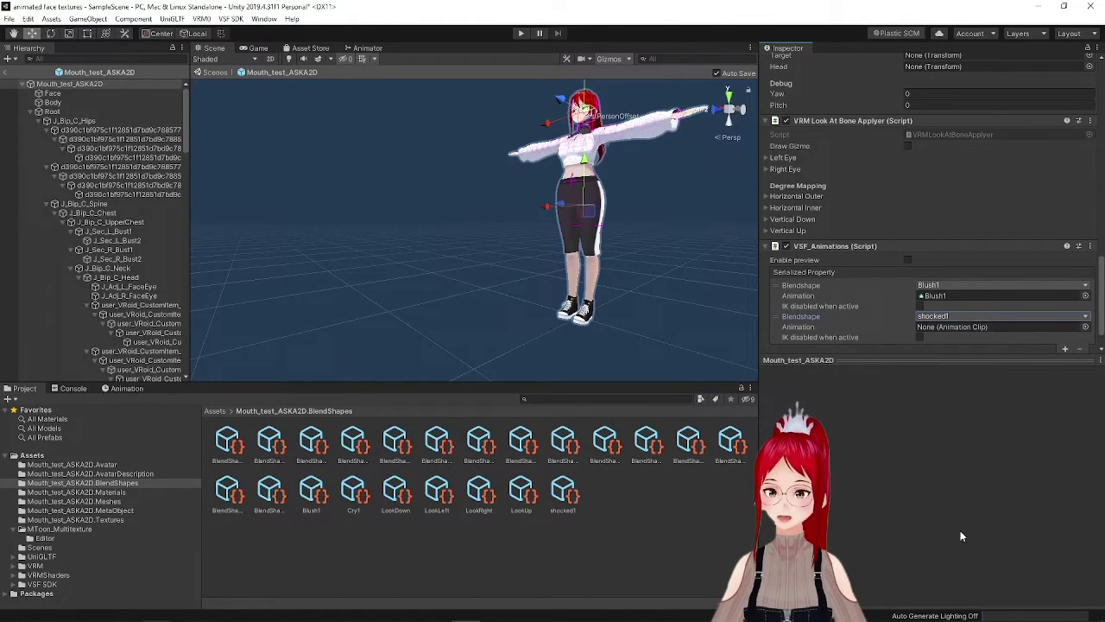
{"action": "left_click", "coordinate": [1086, 326]}
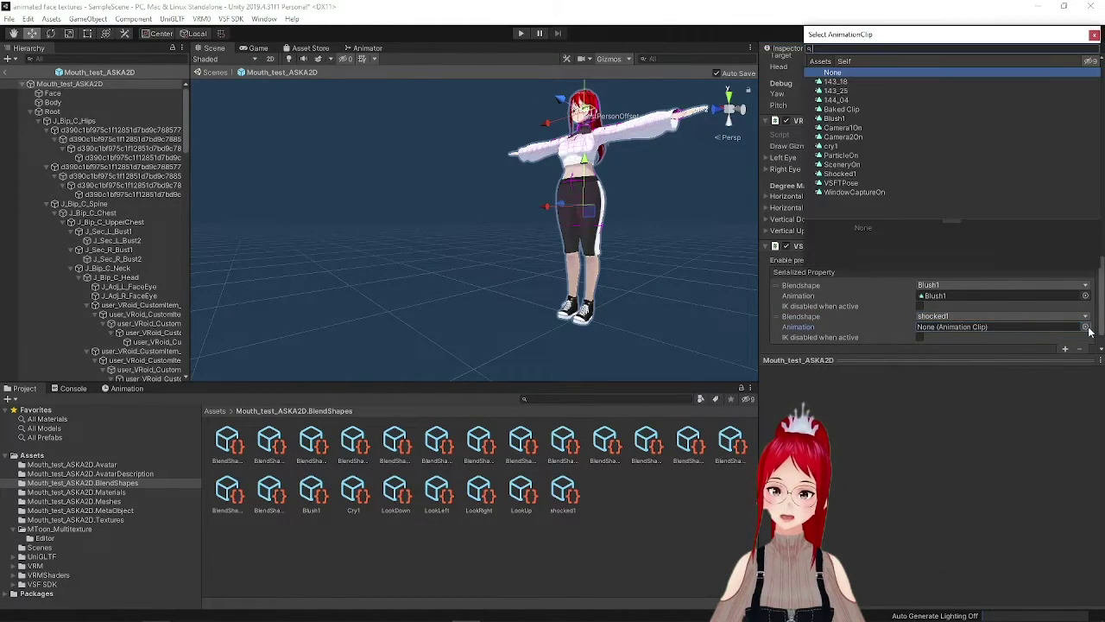
{"action": "left_click", "coordinate": [839, 174]}
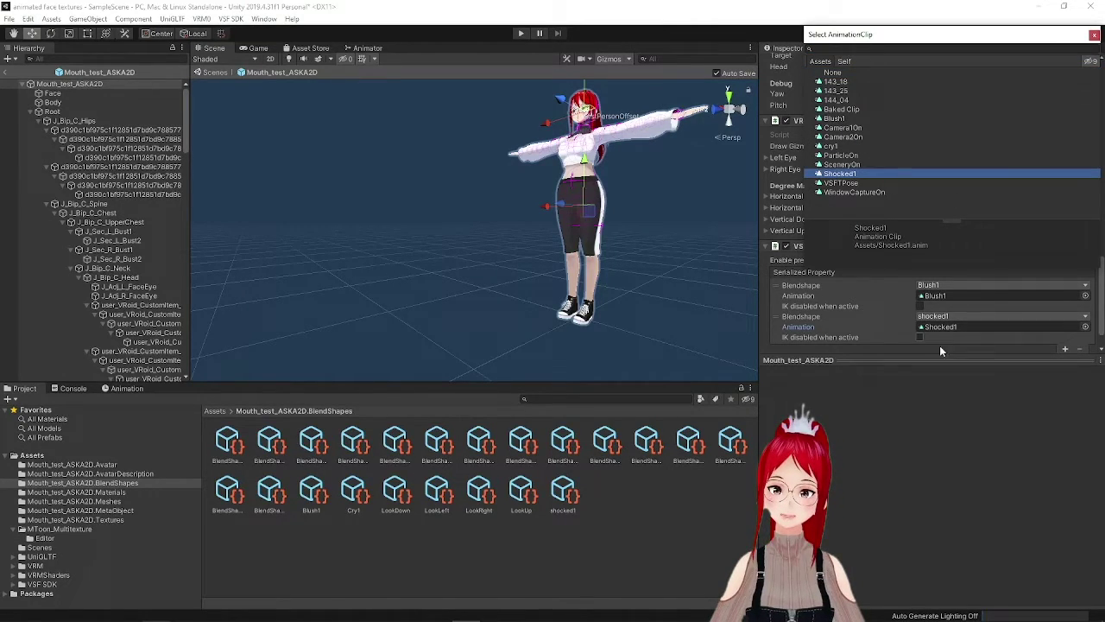
{"action": "left_click", "coordinate": [1064, 346]}
Add a third entry pairing the Cry1 blendshape with the cry1 clip.
{"action": "left_click", "coordinate": [1065, 349]}
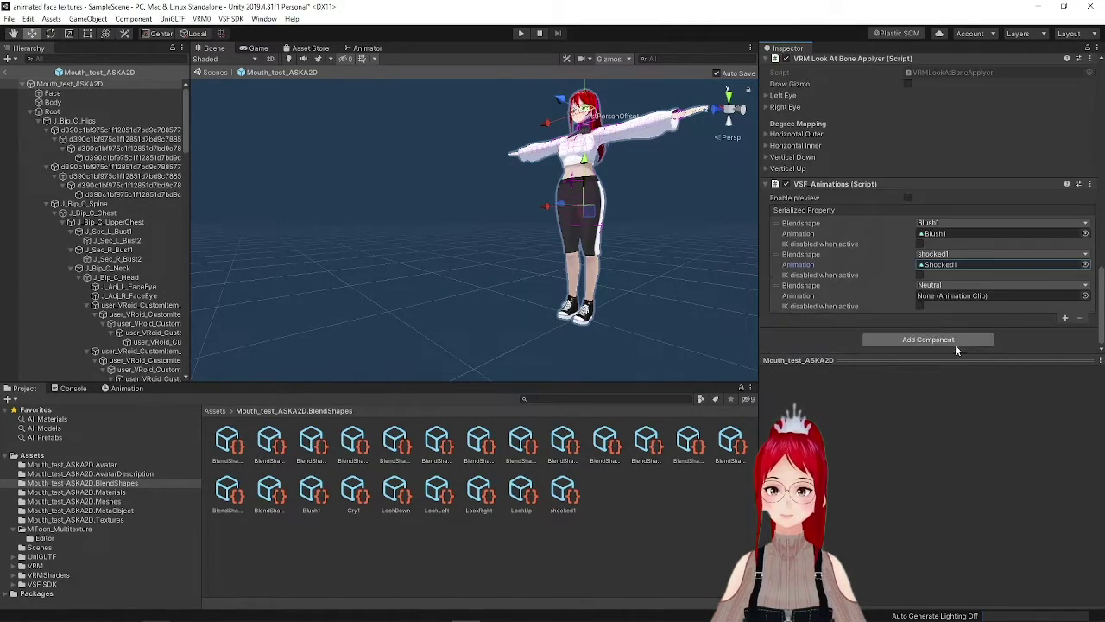
{"action": "left_click", "coordinate": [967, 285]}
{"action": "left_click", "coordinate": [944, 525]}
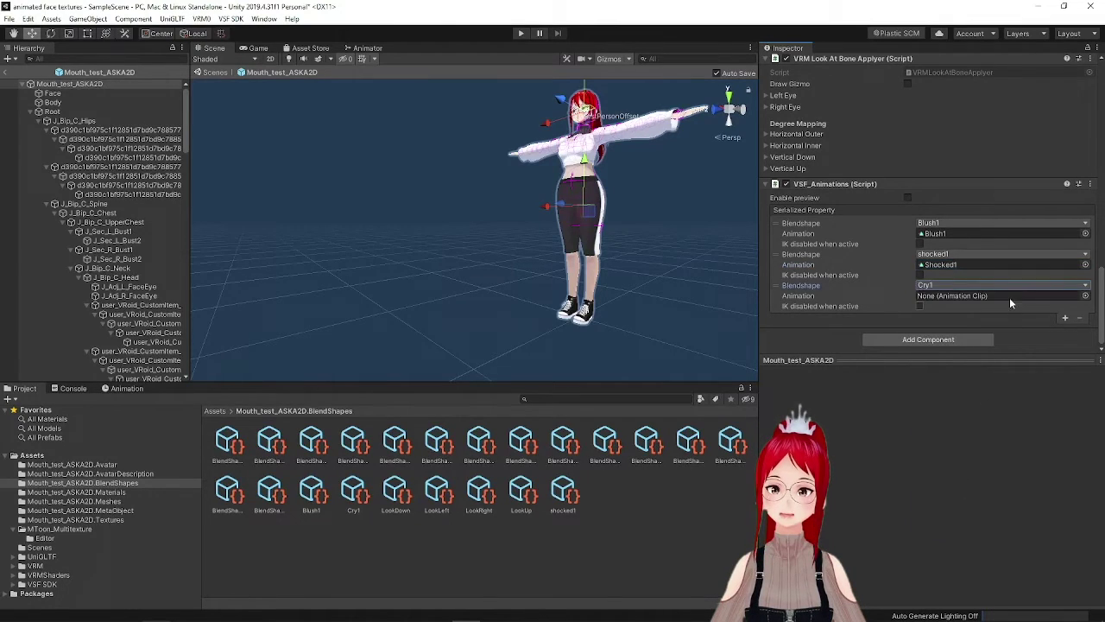
{"action": "left_click", "coordinate": [1085, 295]}
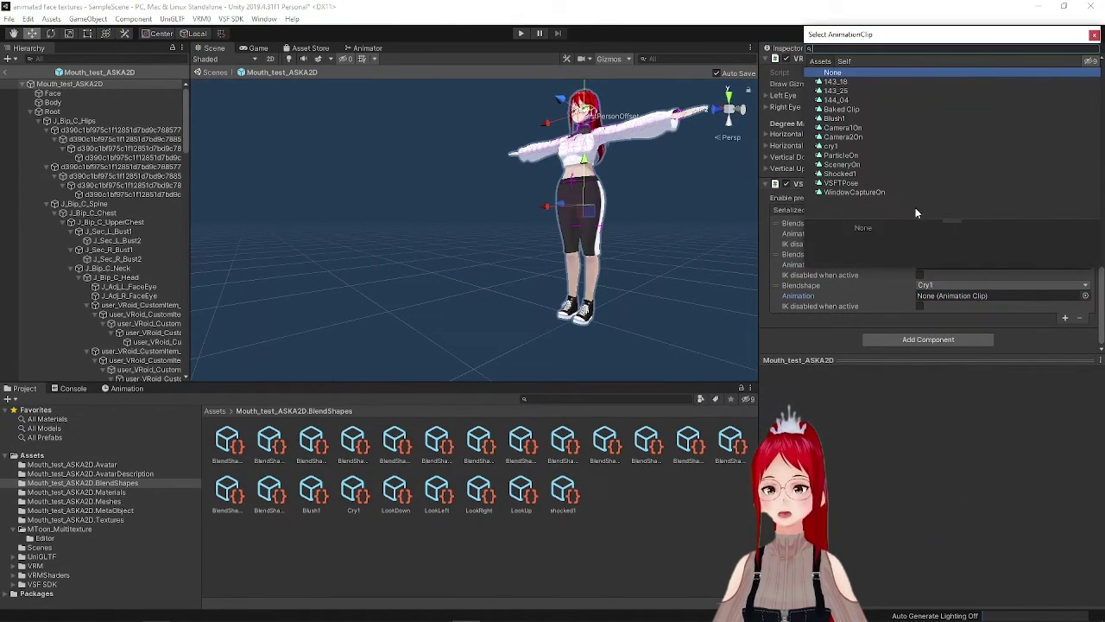
{"action": "left_click", "coordinate": [831, 146]}
{"action": "left_click", "coordinate": [1005, 311]}
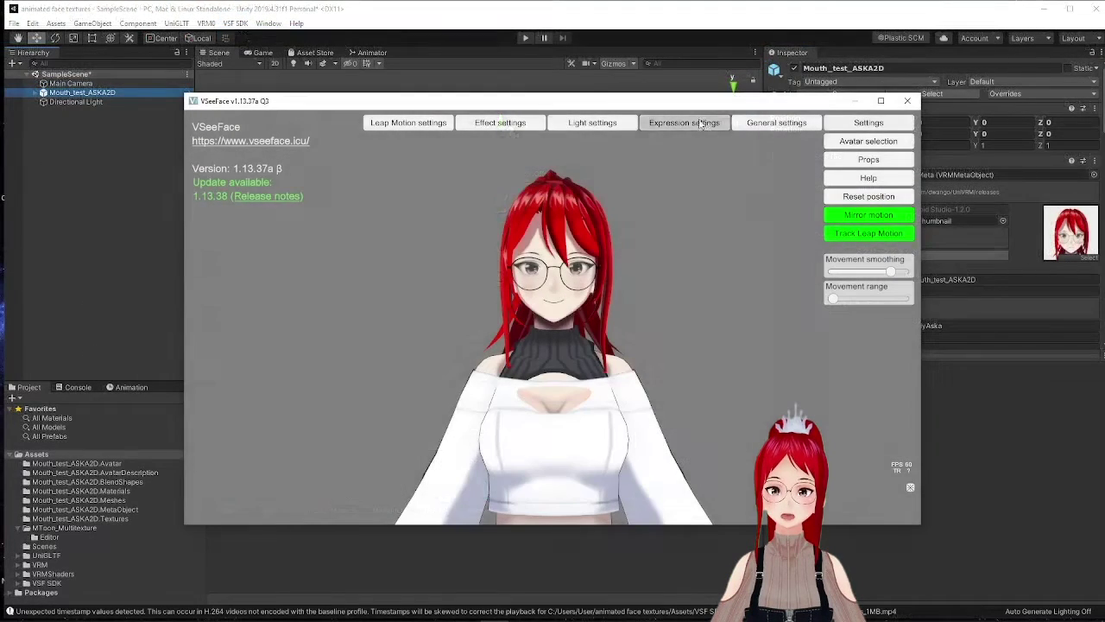
In the expression settings, bind hotkey 1 to Blush1.
{"action": "left_click", "coordinate": [702, 122]}
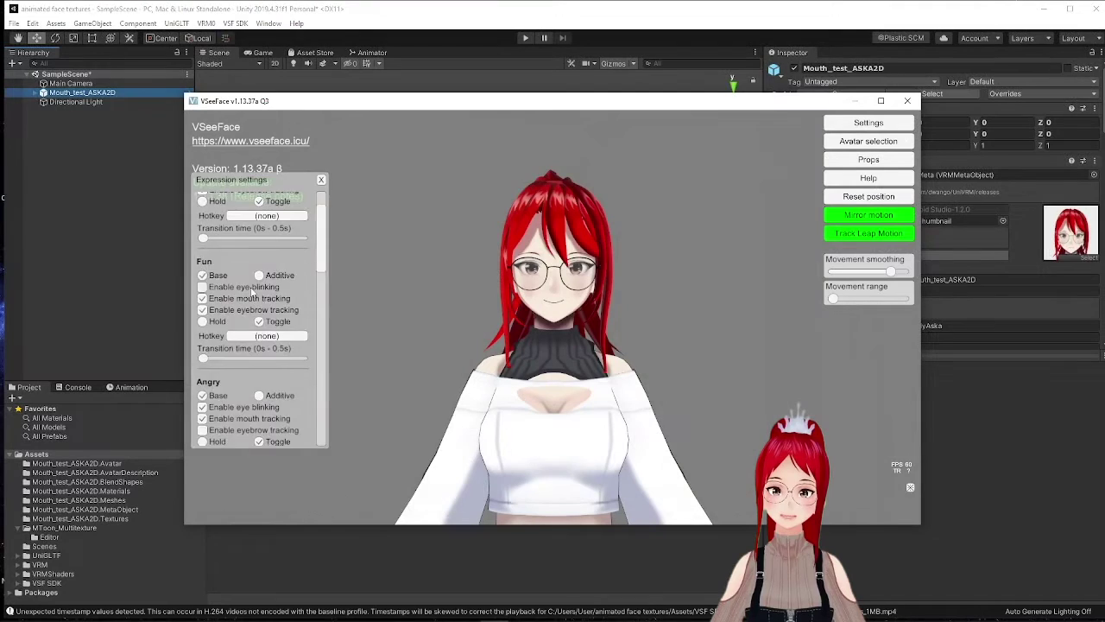
{"action": "scroll", "coordinate": [259, 310], "scroll_direction": "down", "scroll_amount": 10}
{"action": "scroll", "coordinate": [259, 311], "scroll_direction": "down", "scroll_amount": 5}
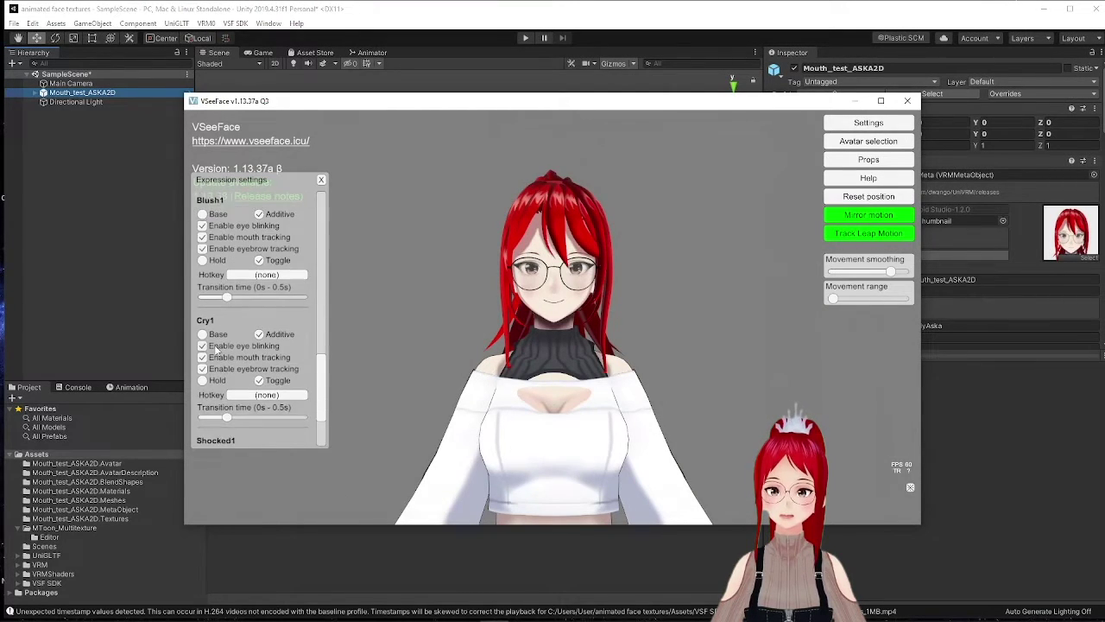
{"action": "scroll", "coordinate": [259, 302], "scroll_direction": "up", "scroll_amount": 3}
{"action": "left_click", "coordinate": [287, 286]}
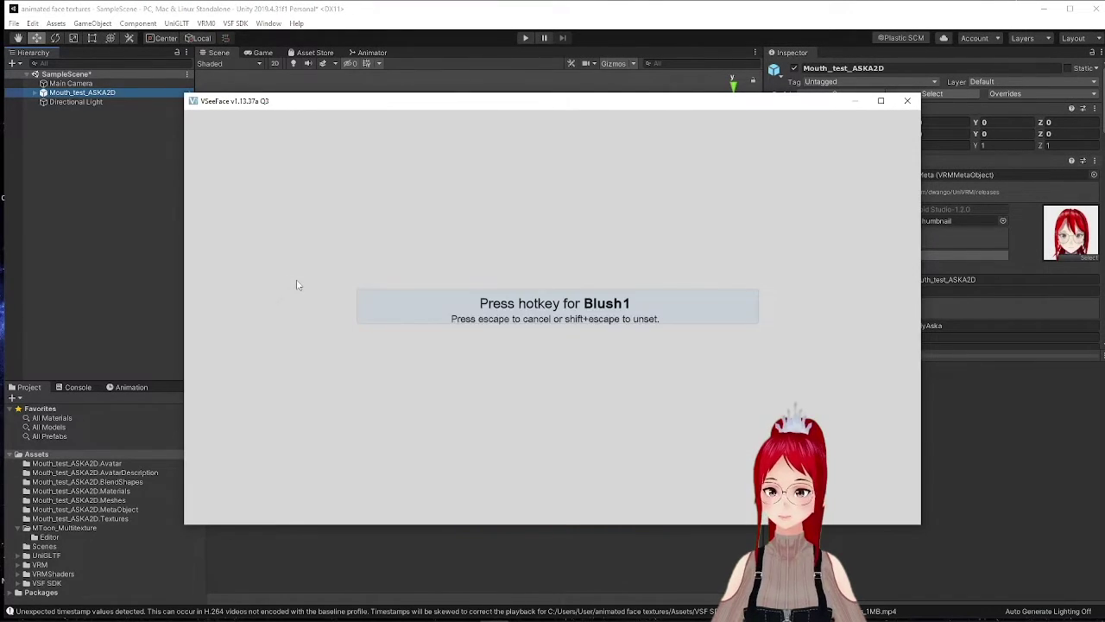
{"action": "key", "text": "1"}
{"action": "left_click", "coordinate": [552, 317]}
Bind hotkey 2 to Cry1 and hotkey 3 to Shocked1.
{"action": "scroll", "coordinate": [262, 321], "scroll_direction": "down", "scroll_amount": 1}
{"action": "left_click", "coordinate": [263, 377]}
{"action": "key", "text": "3"}
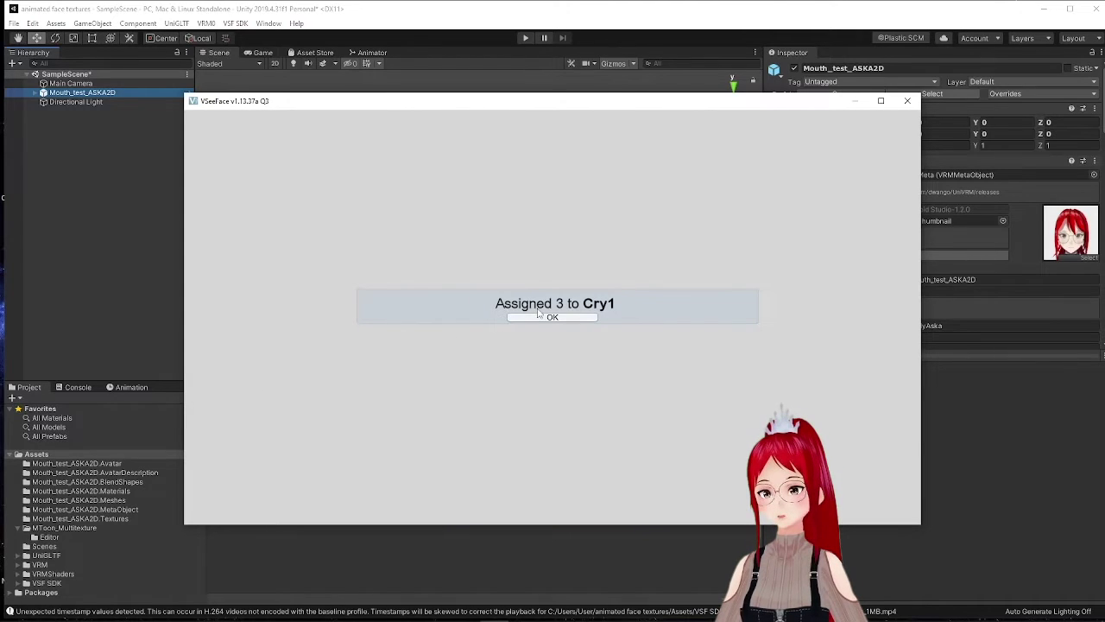
{"action": "left_click", "coordinate": [552, 317]}
{"action": "left_click", "coordinate": [263, 378]}
{"action": "key", "text": "2"}
{"action": "left_click", "coordinate": [553, 317]}
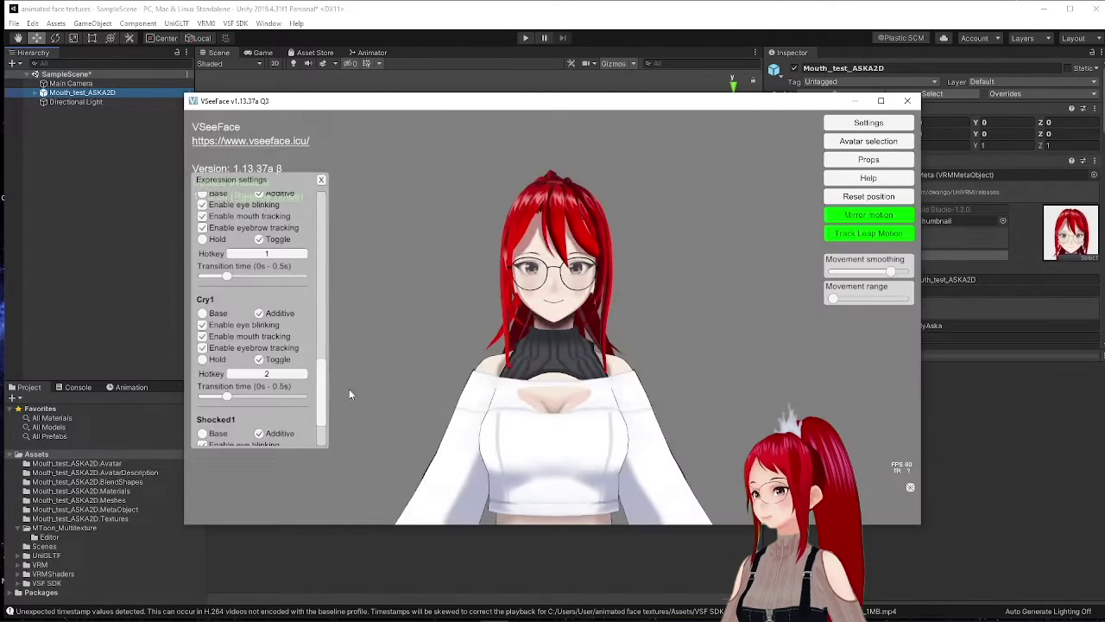
{"action": "scroll", "coordinate": [259, 389], "scroll_direction": "down", "scroll_amount": 3}
{"action": "left_click", "coordinate": [250, 407]}
{"action": "key", "text": "3"}
{"action": "left_click", "coordinate": [541, 327]}
Drag the expression transition times down to 0, then toggle the blush with hotkey 1.
{"action": "scroll", "coordinate": [257, 292], "scroll_direction": "up", "scroll_amount": 3}
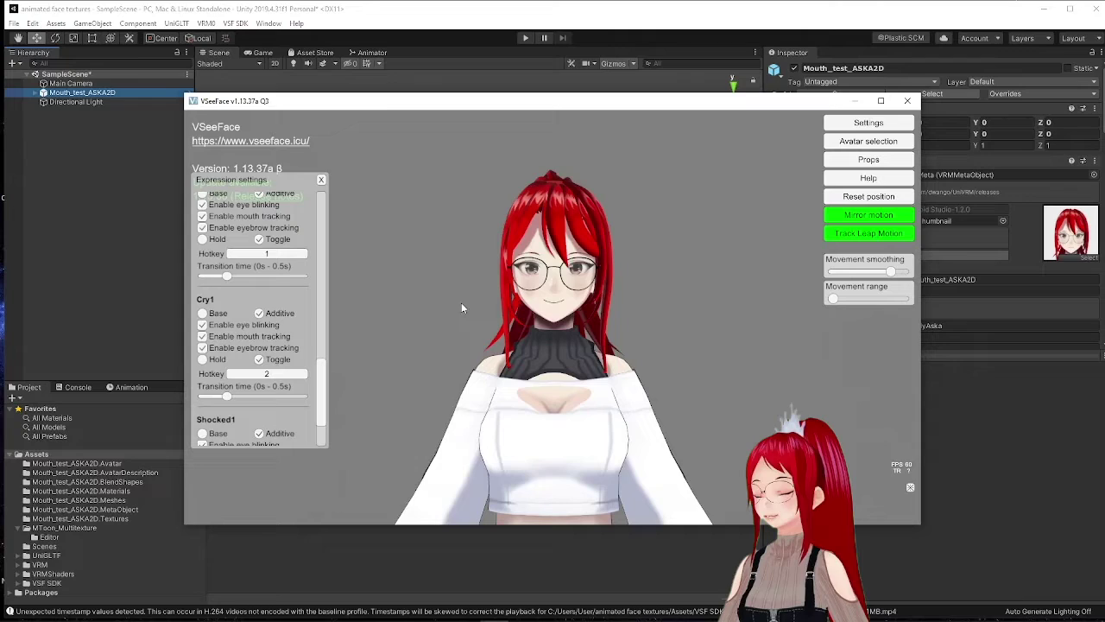
{"action": "scroll", "coordinate": [269, 305], "scroll_direction": "down", "scroll_amount": 1}
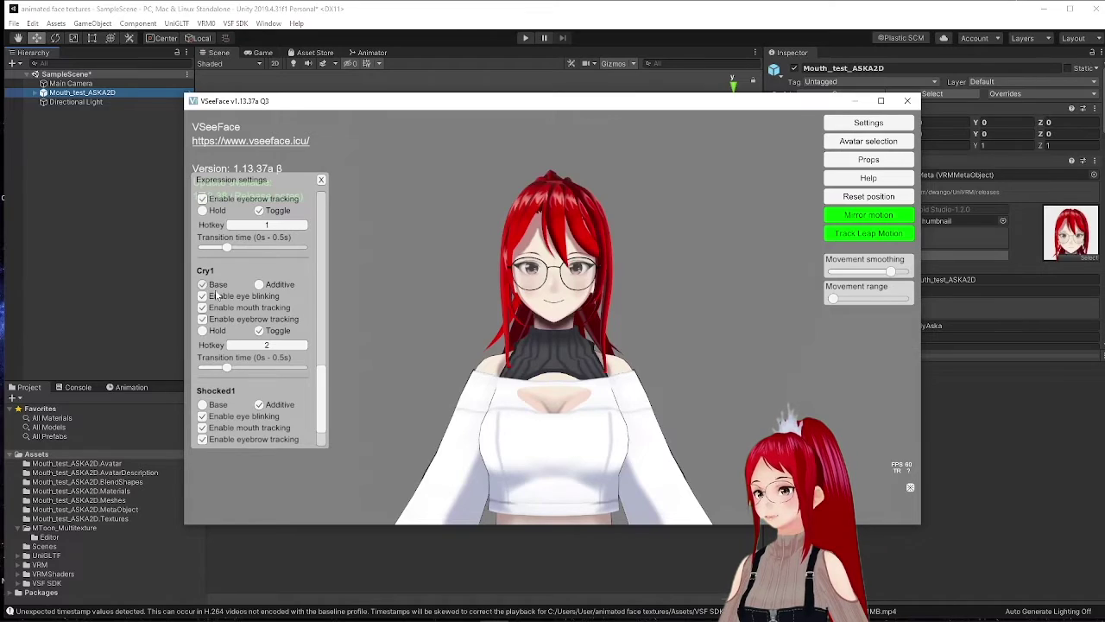
{"action": "scroll", "coordinate": [216, 295], "scroll_direction": "down", "scroll_amount": 1}
{"action": "left_click_drag", "start_coordinate": [227, 338], "coordinate": [158, 338]}
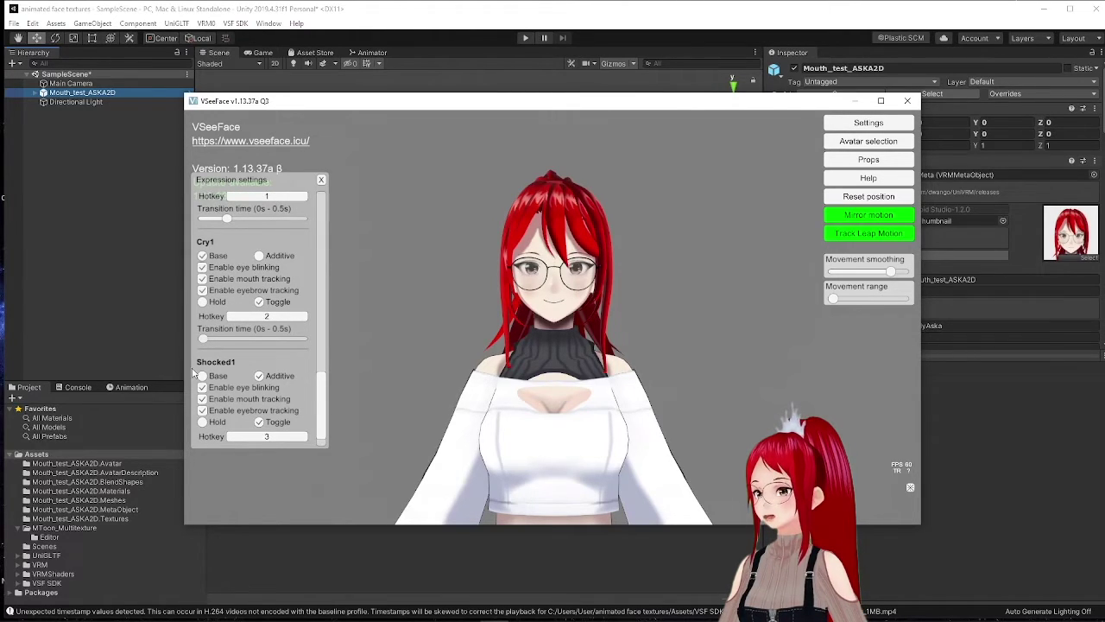
{"action": "scroll", "coordinate": [223, 363], "scroll_direction": "down", "scroll_amount": 1}
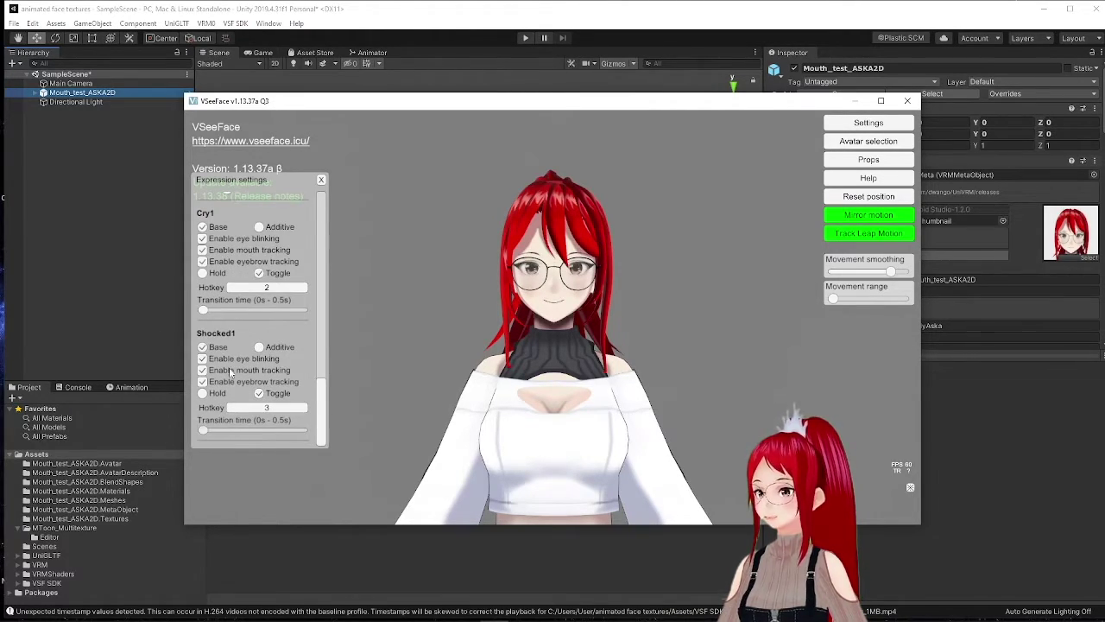
{"action": "scroll", "coordinate": [207, 294], "scroll_direction": "up", "scroll_amount": 4}
{"action": "scroll", "coordinate": [207, 276], "scroll_direction": "up", "scroll_amount": 1}
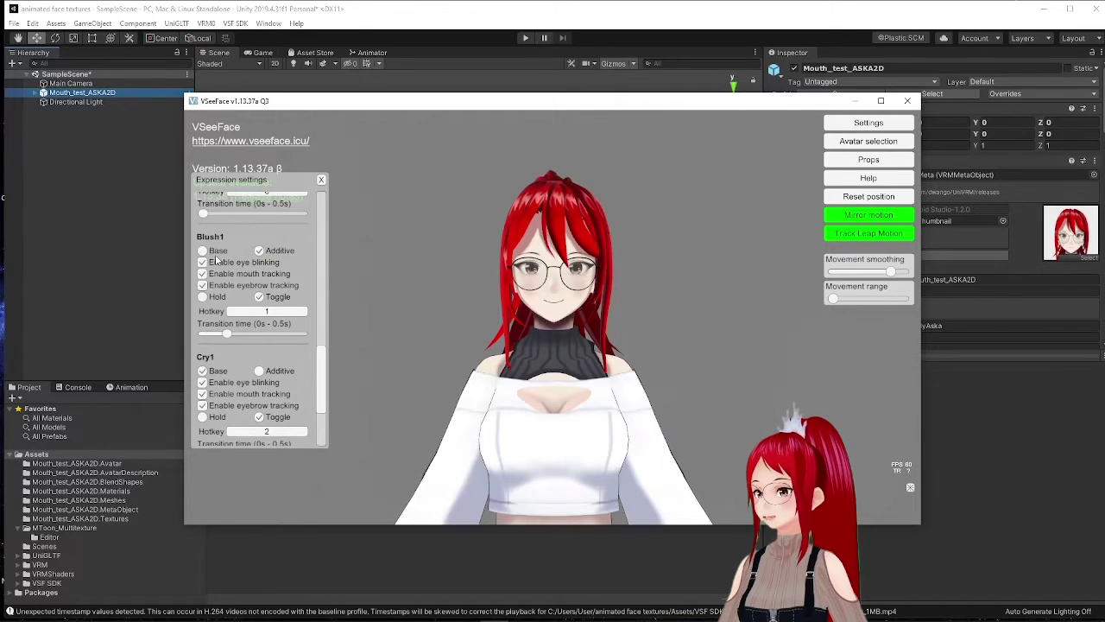
{"action": "left_click_drag", "start_coordinate": [226, 334], "coordinate": [202, 333]}
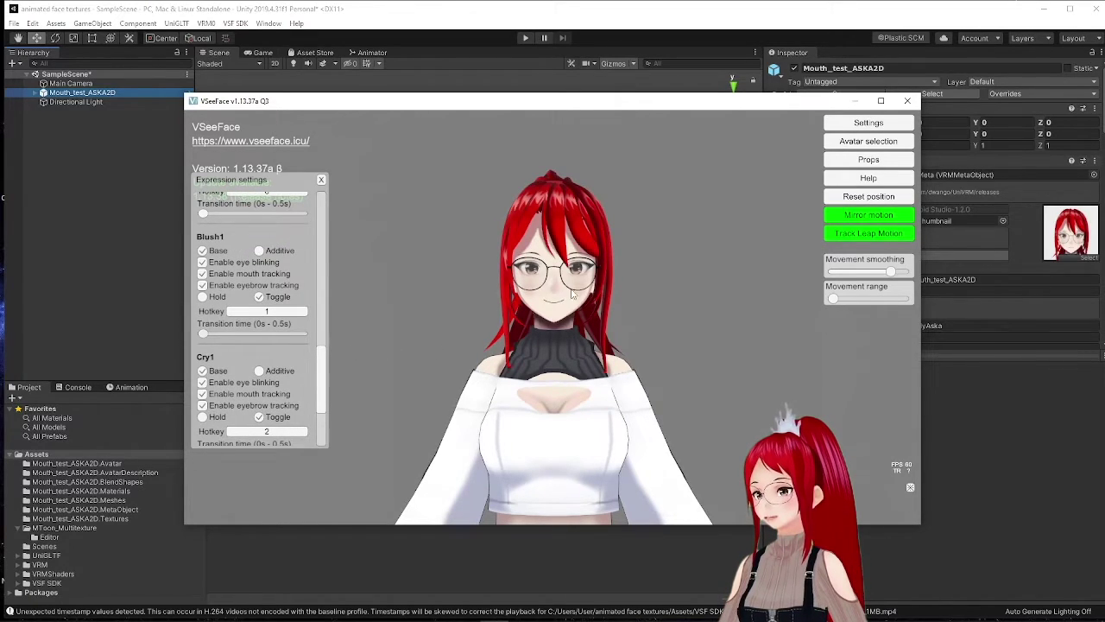
{"action": "key", "text": "1"}
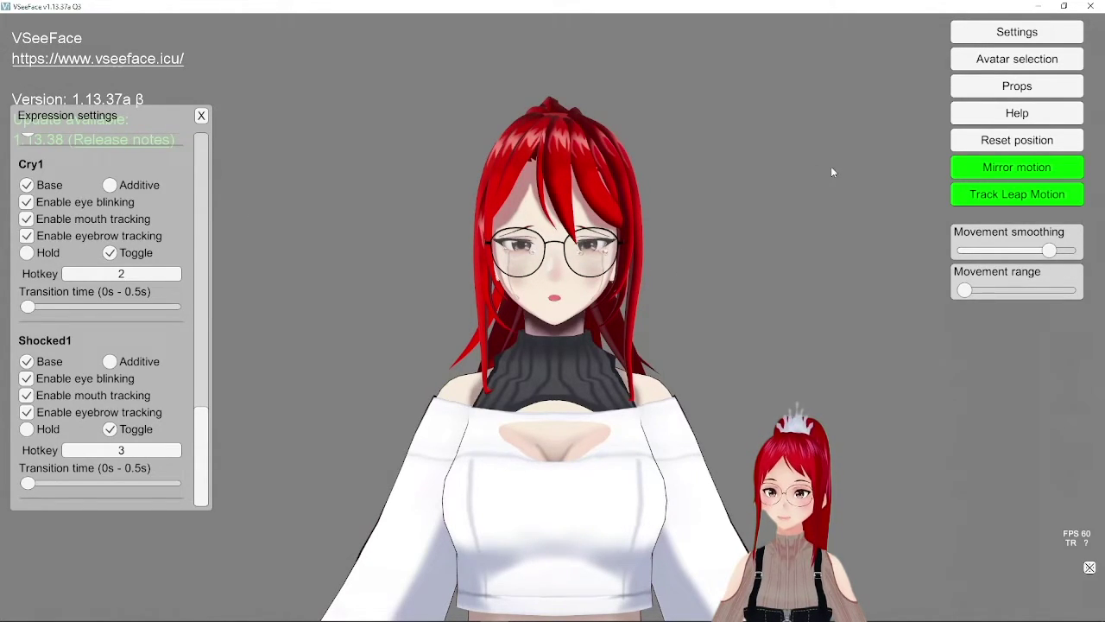
Toggle the blush and shocked expressions with hotkeys 1 and 3, then raise Shocked1's transition time to 246.54.
{"action": "key", "text": "1"}
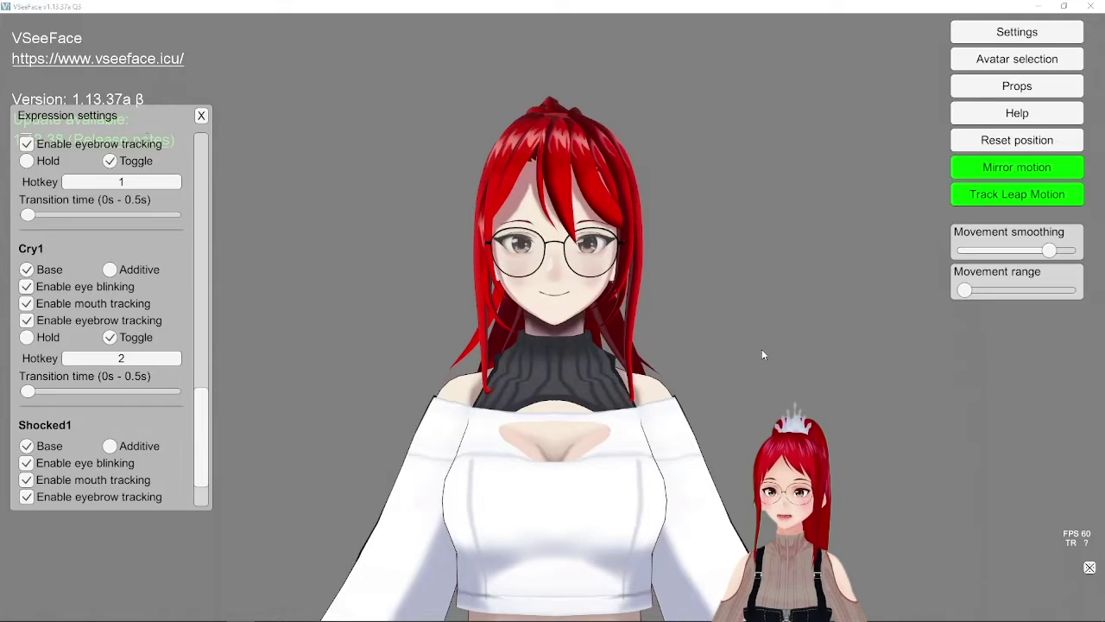
{"action": "key", "text": "1"}
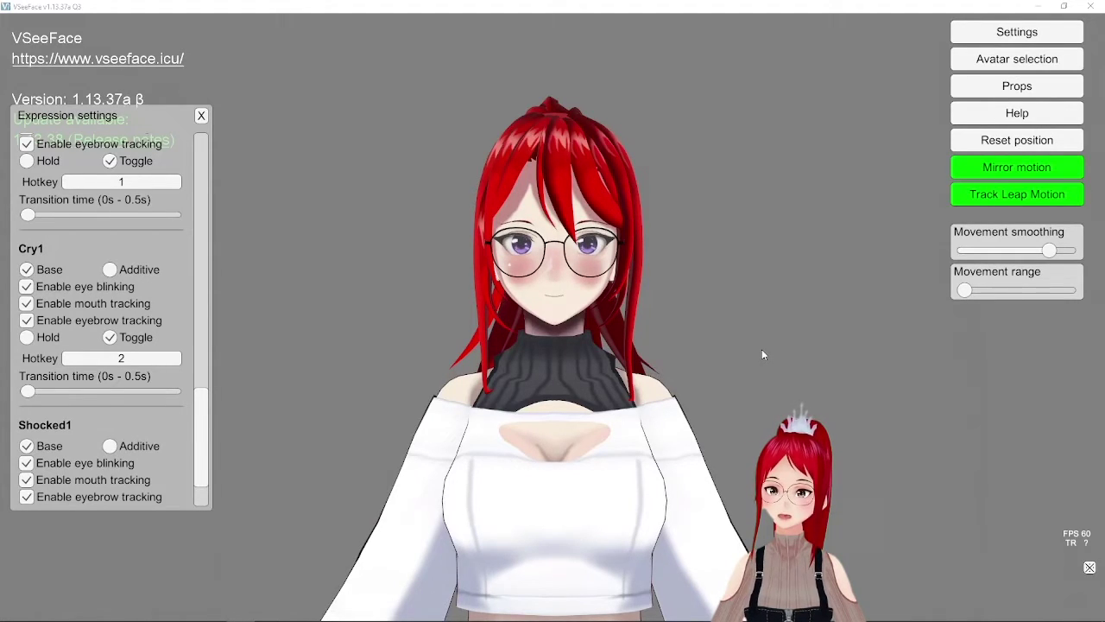
{"action": "key", "text": "1"}
{"action": "key", "text": "3"}
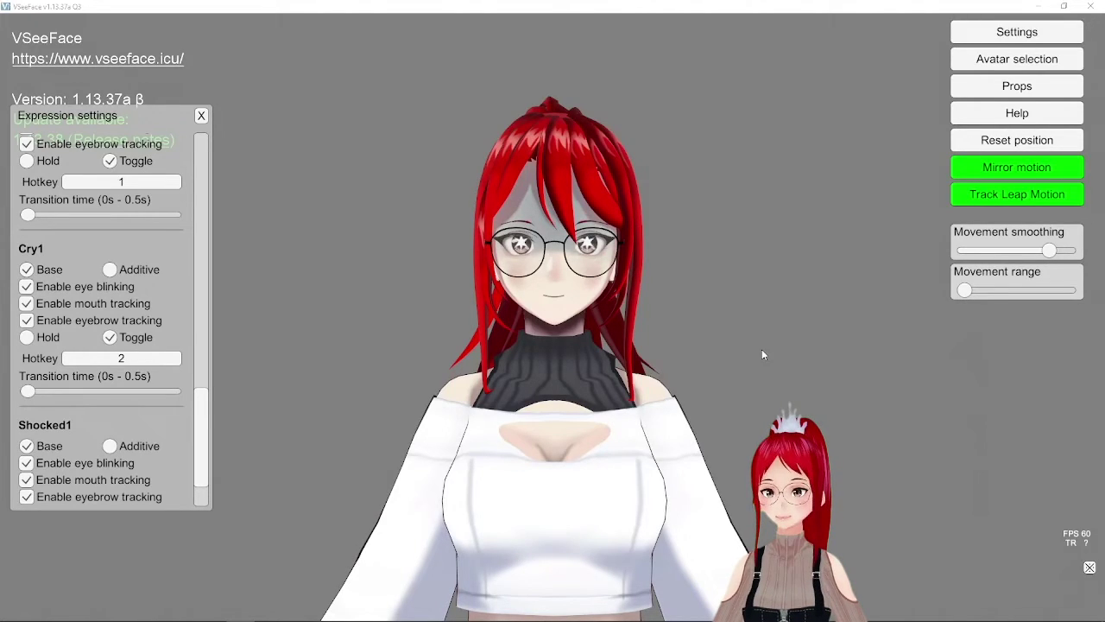
{"action": "key", "text": "1"}
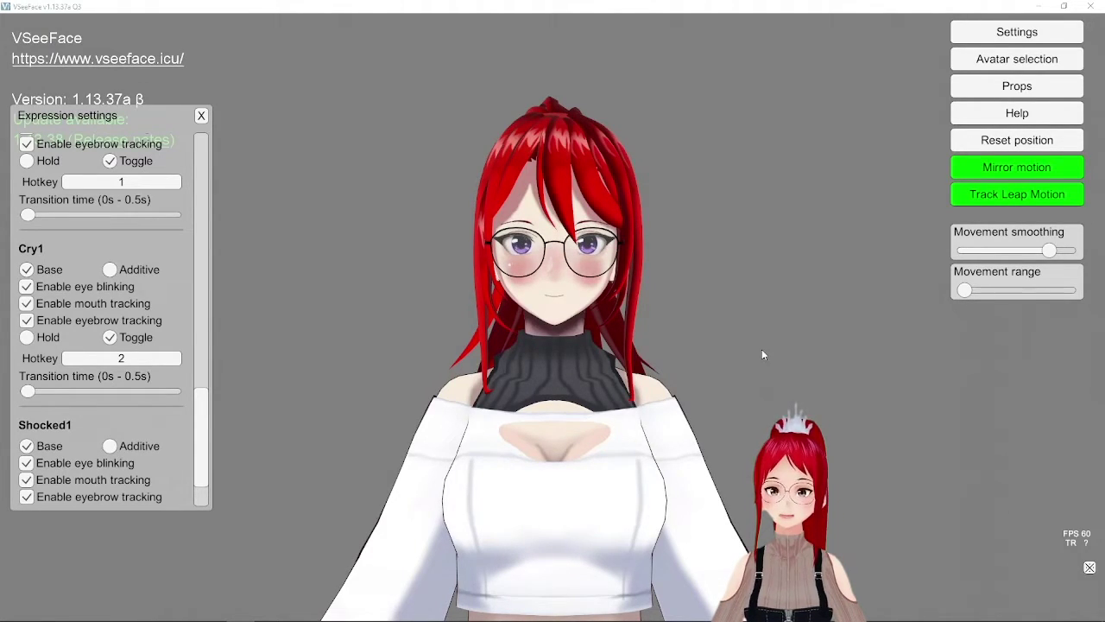
{"action": "key", "text": "3"}
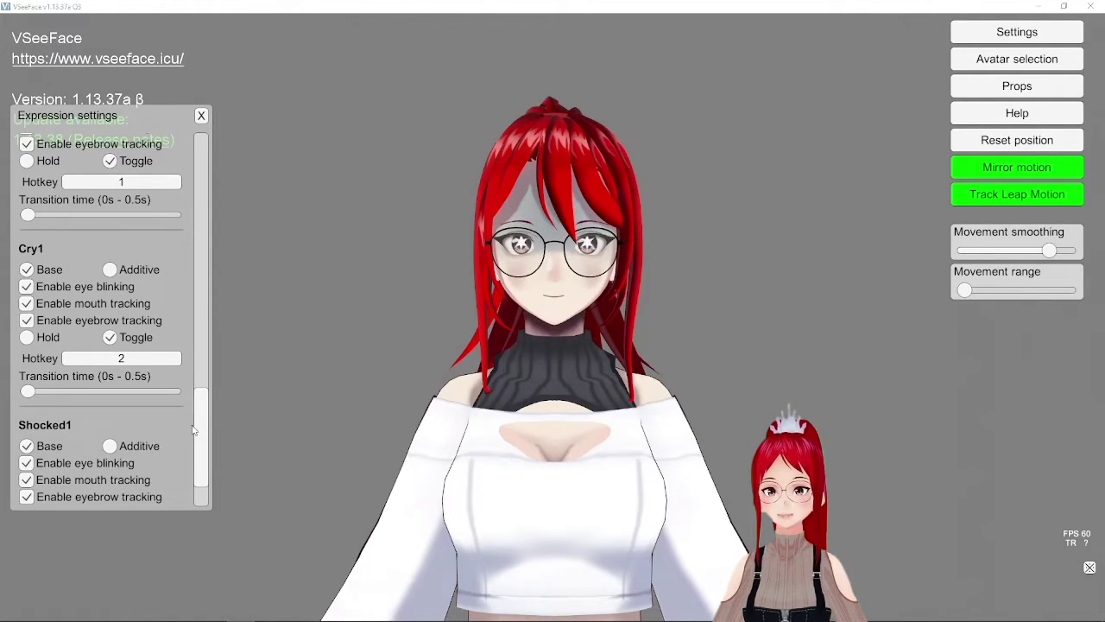
{"action": "scroll", "coordinate": [193, 429], "scroll_direction": "down", "scroll_amount": 3}
{"action": "left_click_drag", "start_coordinate": [28, 483], "coordinate": [101, 486]}
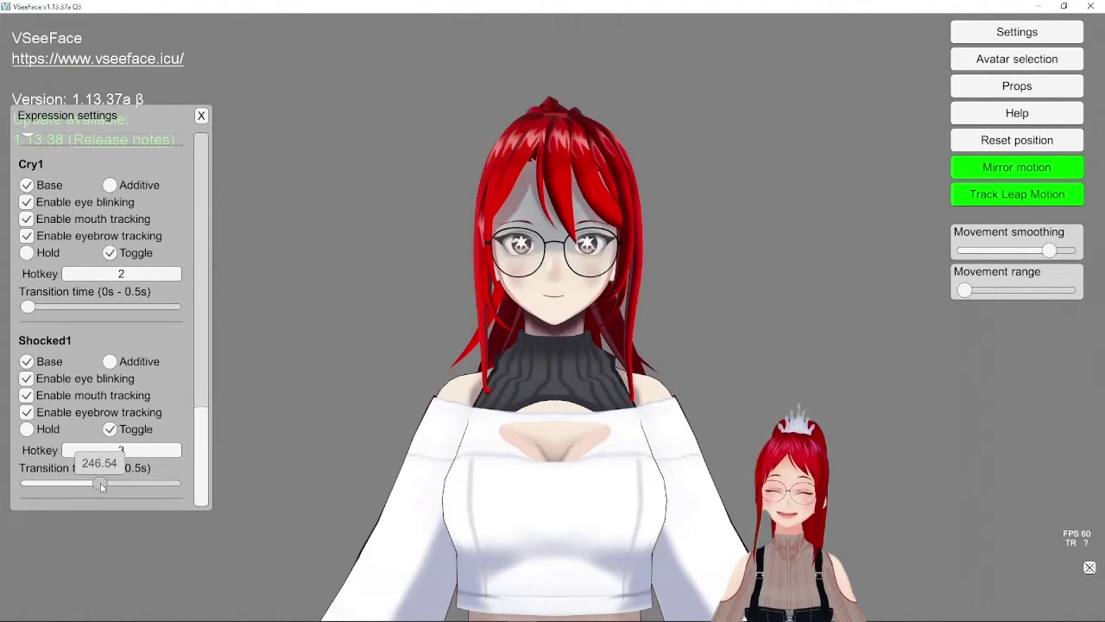